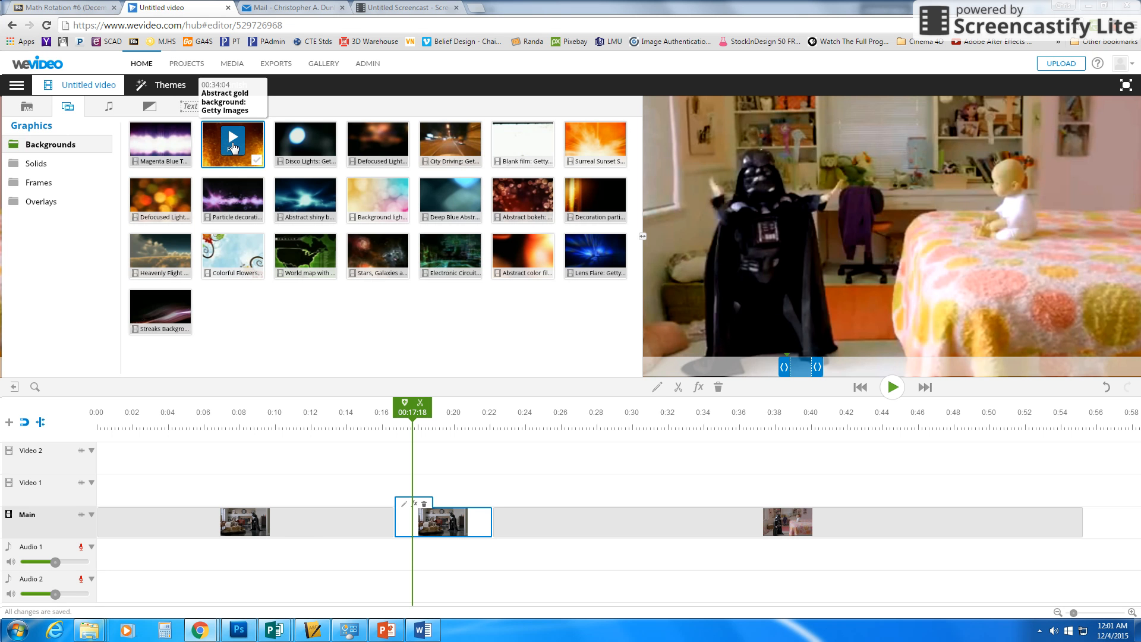
# Browse the solids, then place the Viewfinder frame on Video 1 at about 4 seconds and preview it over the first clip
pyautogui.click(35, 164)
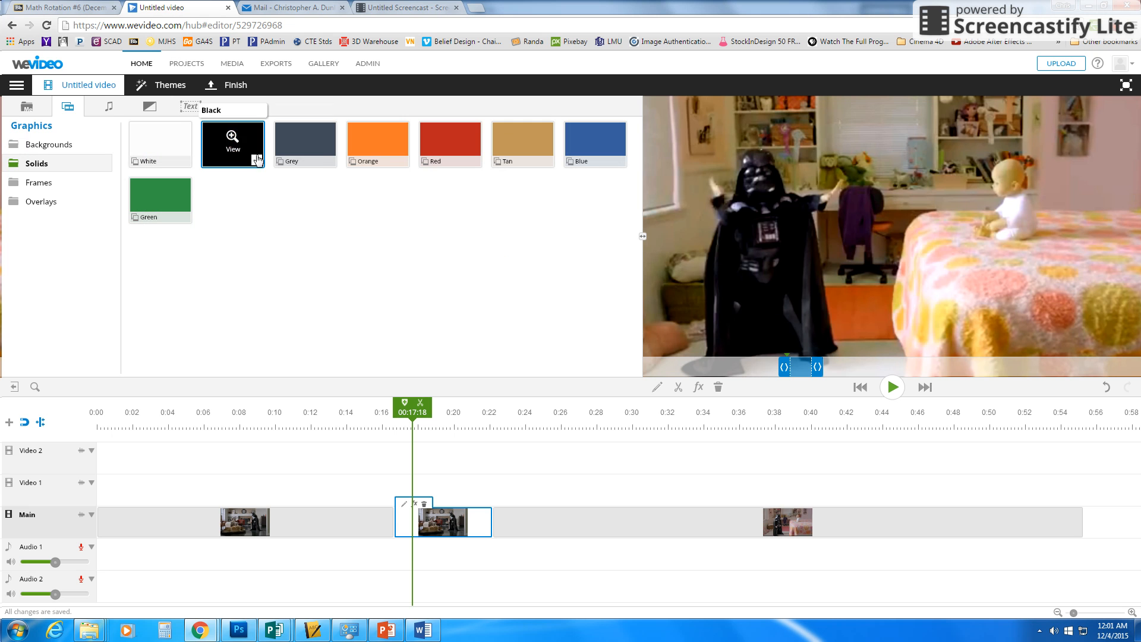
pyautogui.click(306, 143)
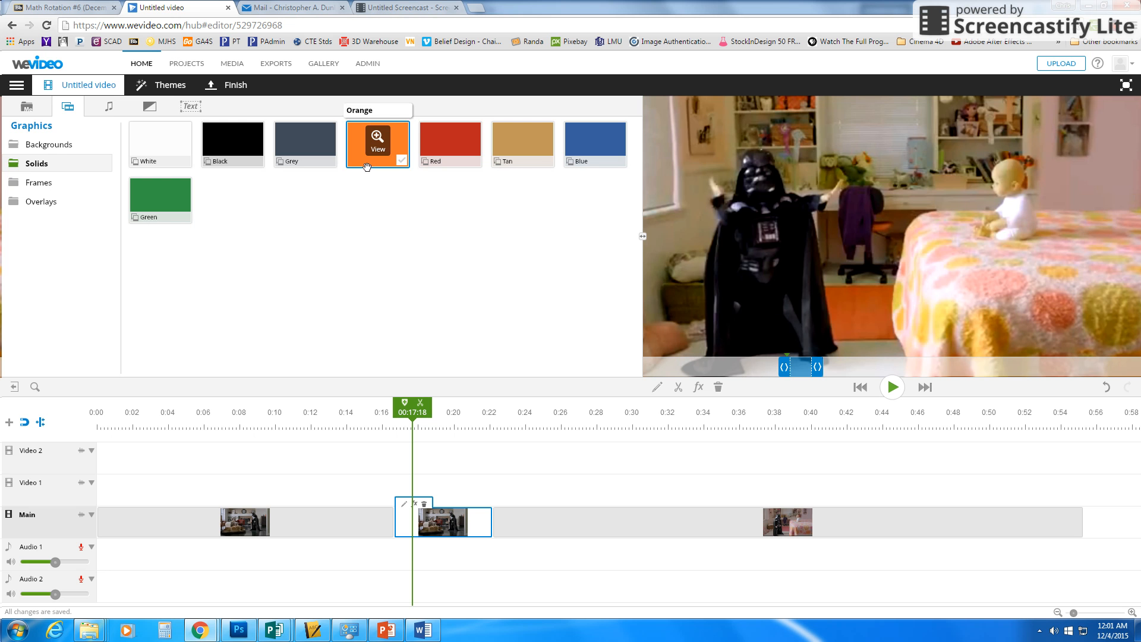
pyautogui.click(37, 184)
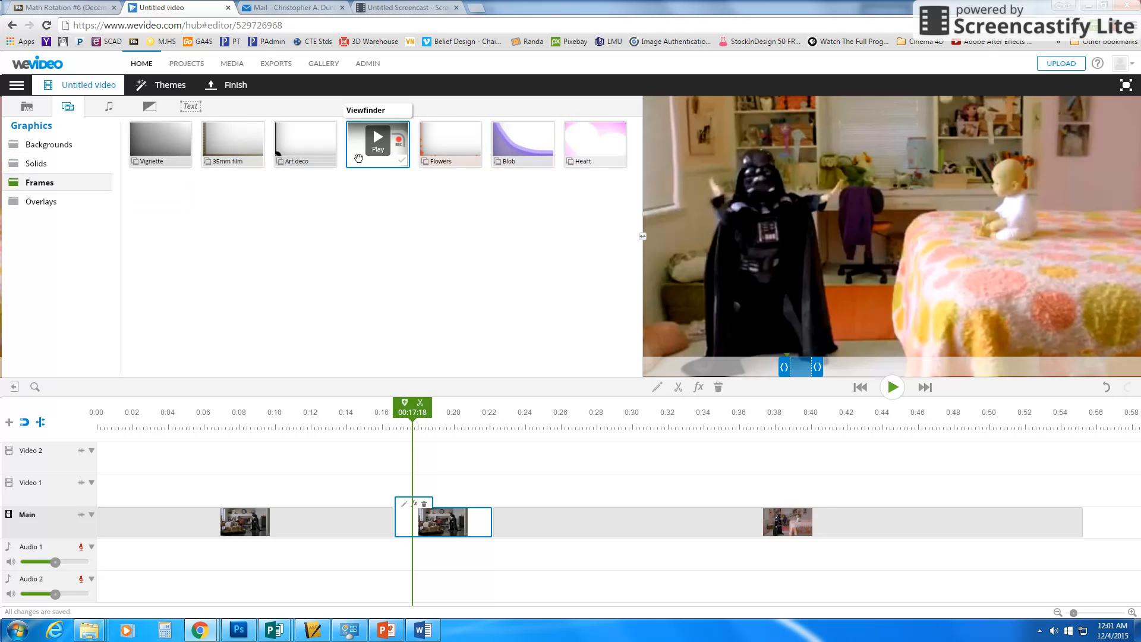
pyautogui.moveTo(360, 159); pyautogui.dragTo(198, 486)
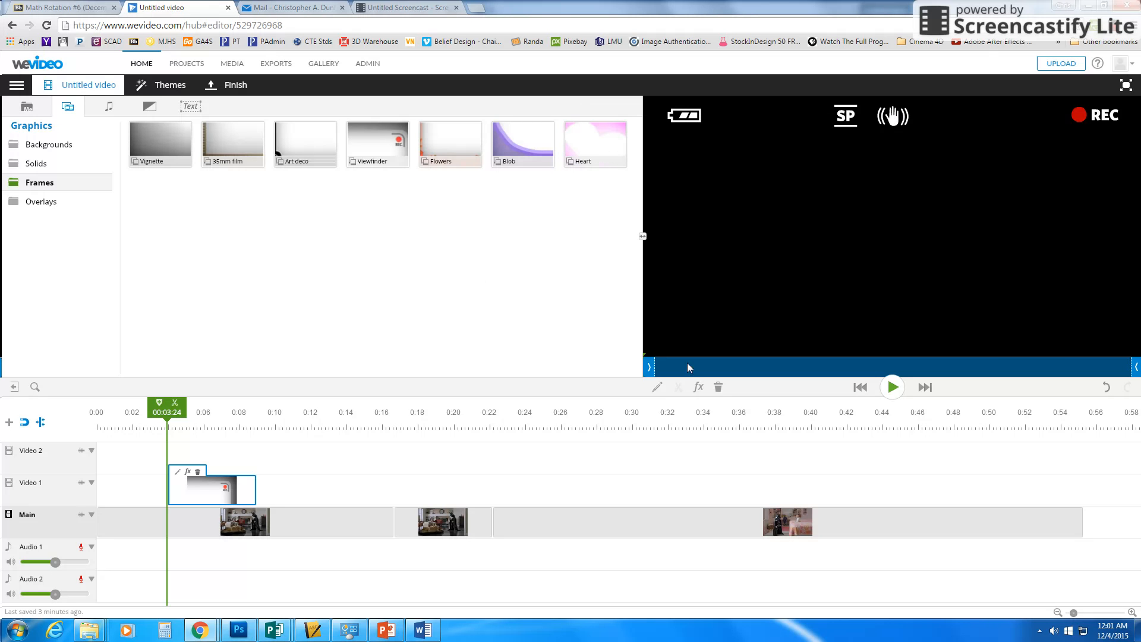
pyautogui.click(893, 388)
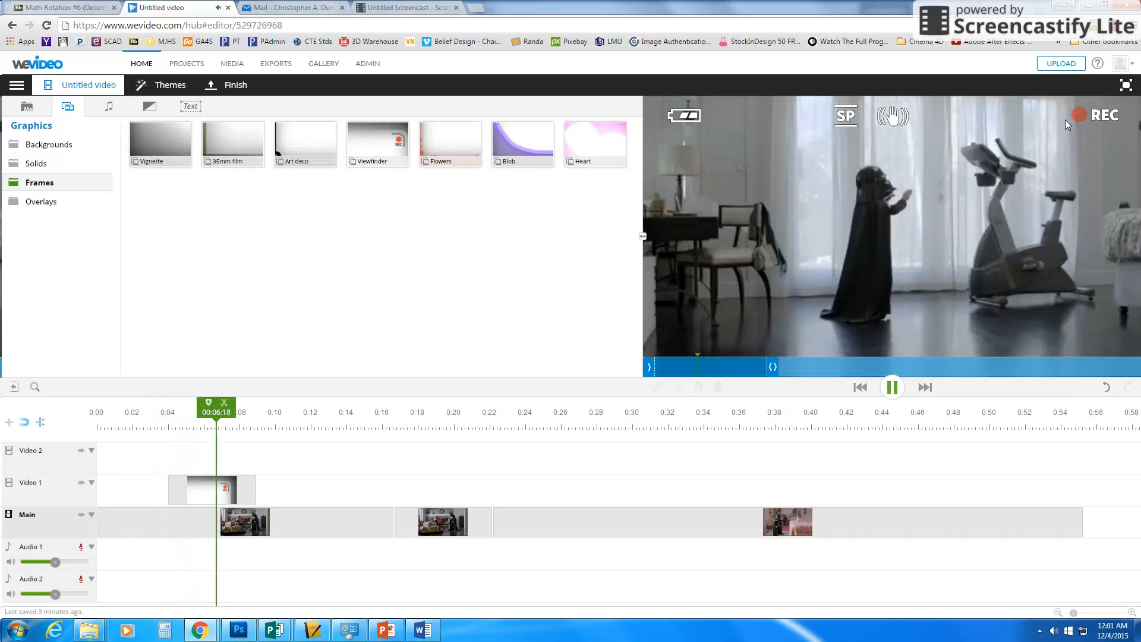
pyautogui.click(893, 387)
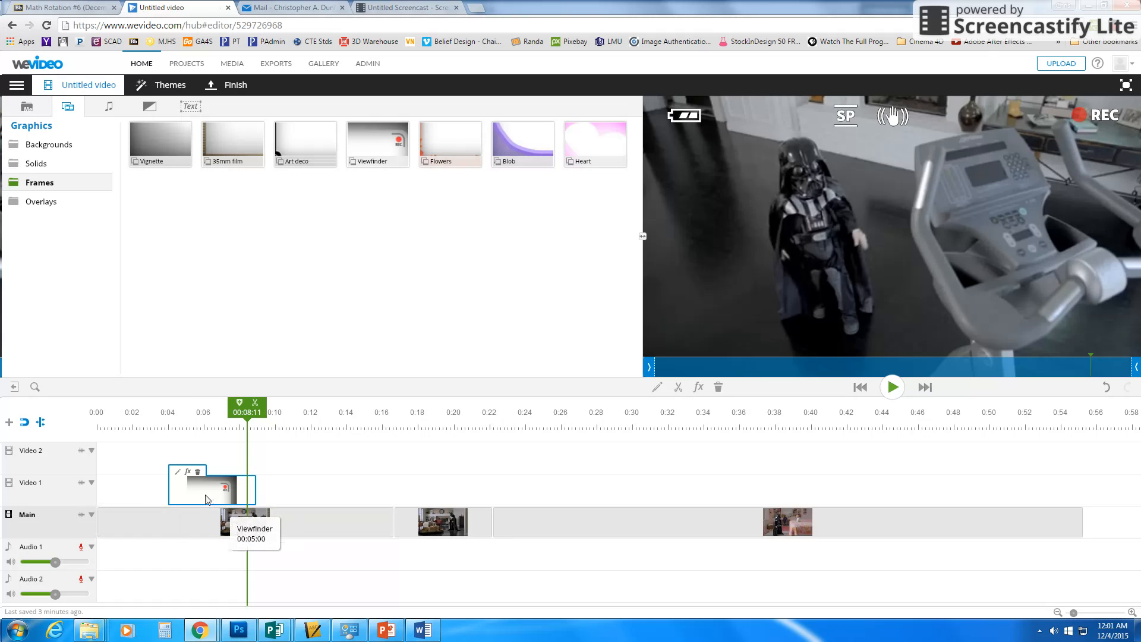
# Try stretching the Viewfinder frame on Video 1 from the start to the end of the main video, and delete it
pyautogui.moveTo(206, 497); pyautogui.dragTo(134, 504)
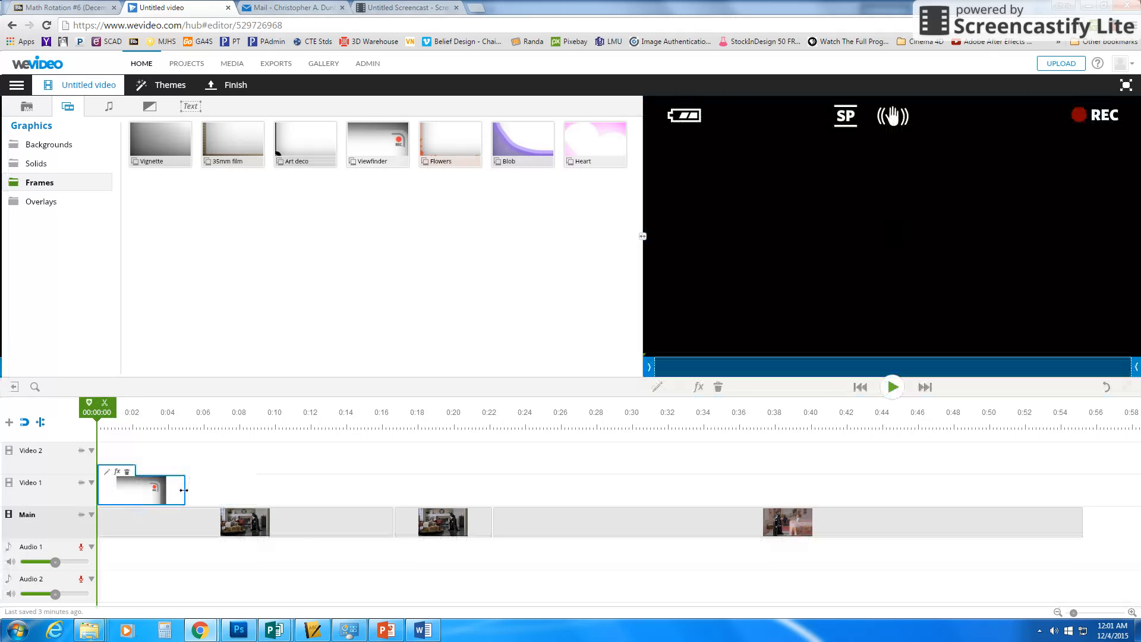
pyautogui.moveTo(185, 487); pyautogui.dragTo(1082, 426)
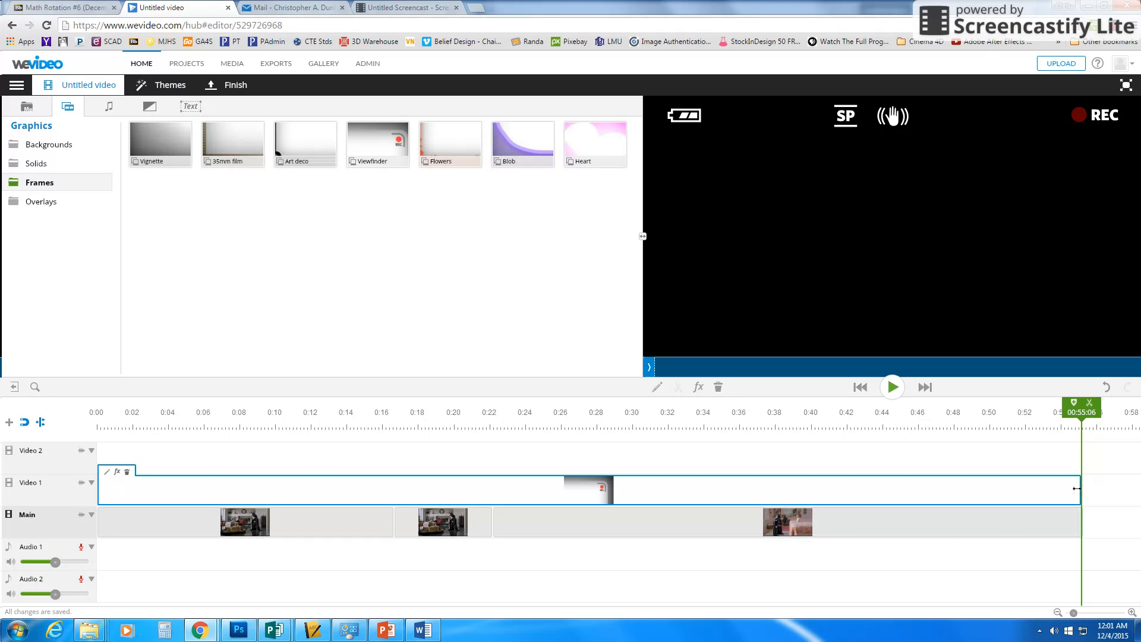
pyautogui.click(127, 474)
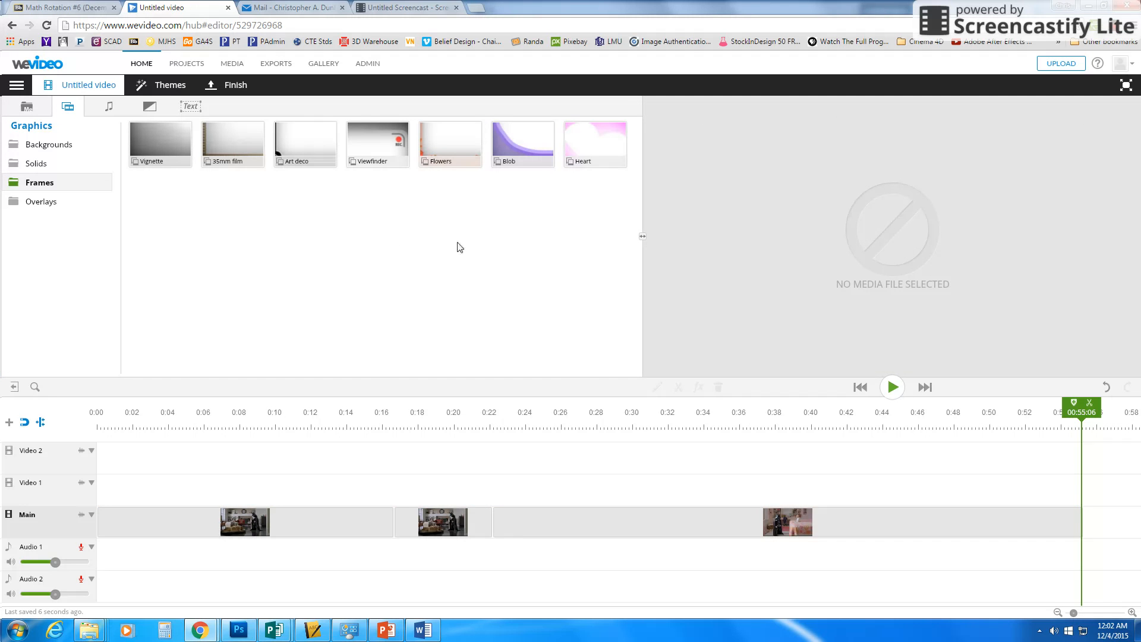
# Try the Heart frame on Video 1 at about 4 seconds with a short playback, and remove it from the track
pyautogui.moveTo(594, 146)
pyautogui.mouseDown()
pyautogui.moveTo(585, 169)
pyautogui.moveTo(342, 423)
pyautogui.moveTo(223, 477)
pyautogui.moveTo(175, 479)
pyautogui.mouseUp()
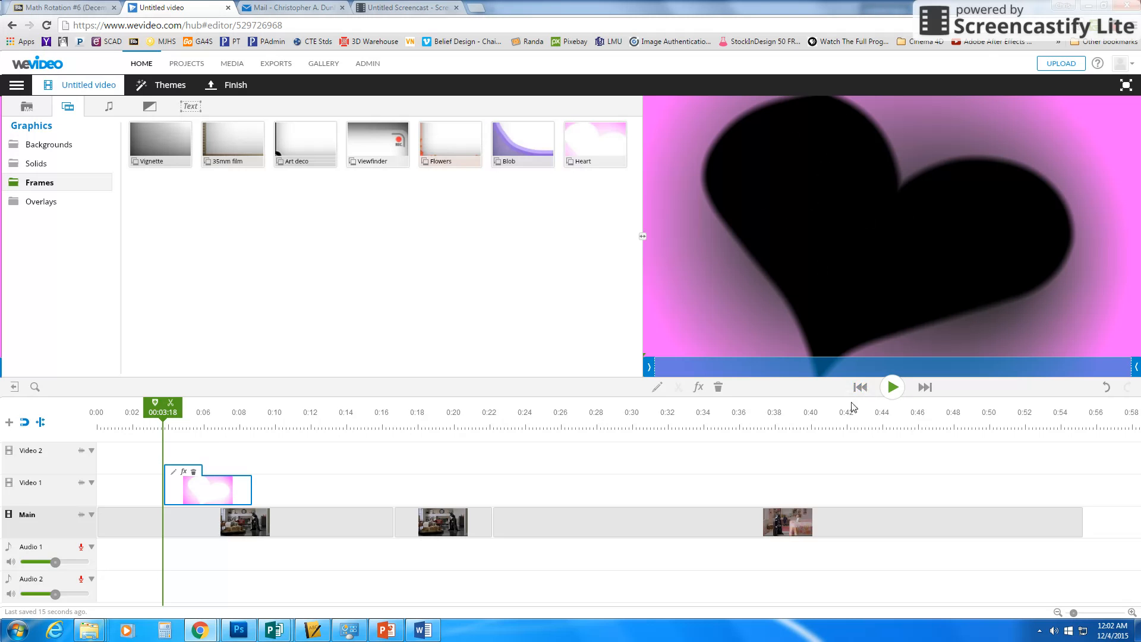
pyautogui.click(892, 387)
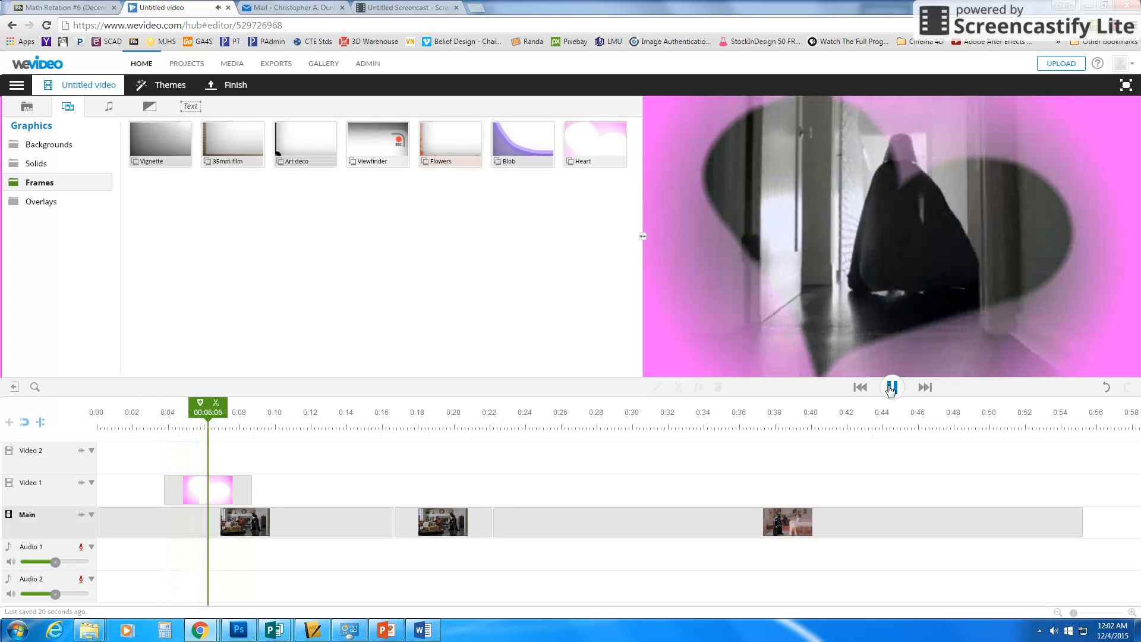
pyautogui.click(891, 389)
pyautogui.click(196, 488)
pyautogui.press('Delete')
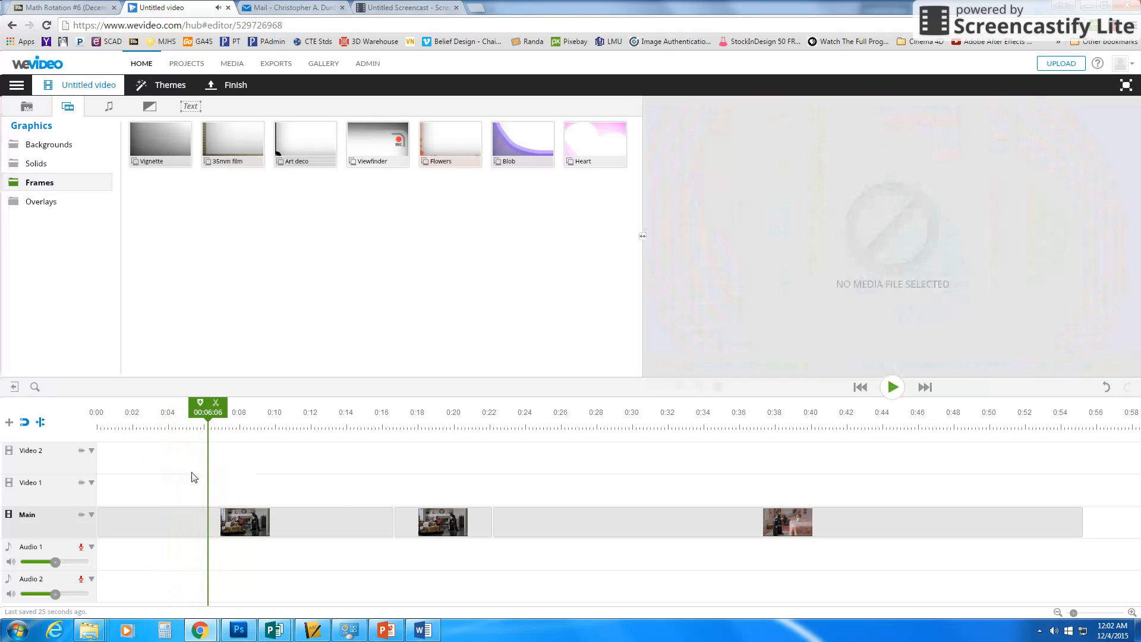
# Preview the Countdown overlay from the graphics library
pyautogui.click(43, 202)
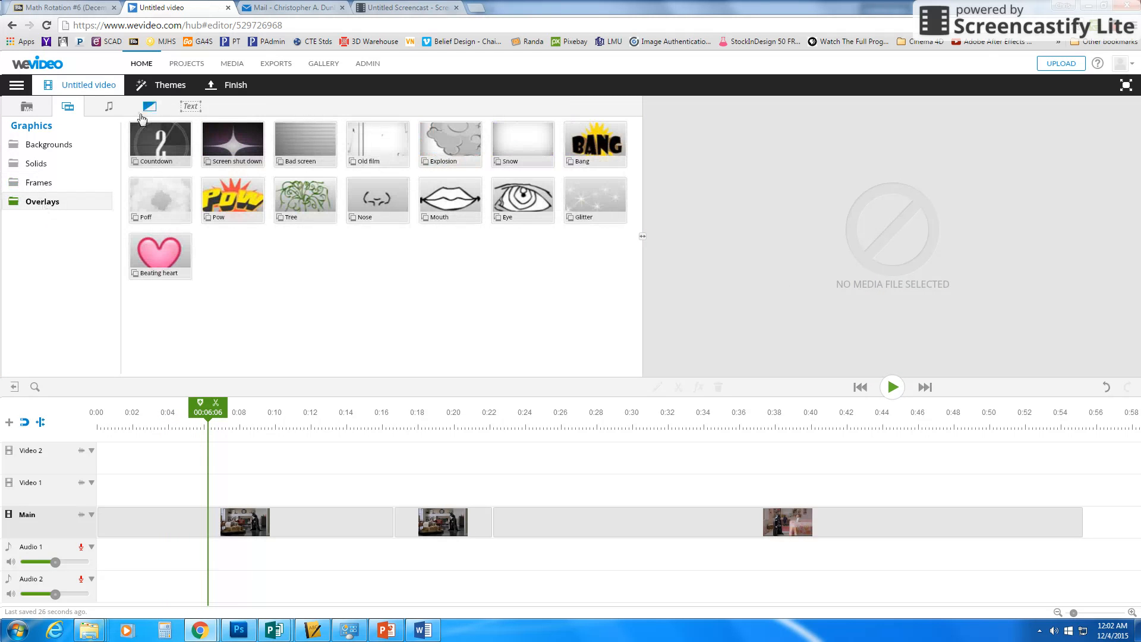
pyautogui.click(156, 141)
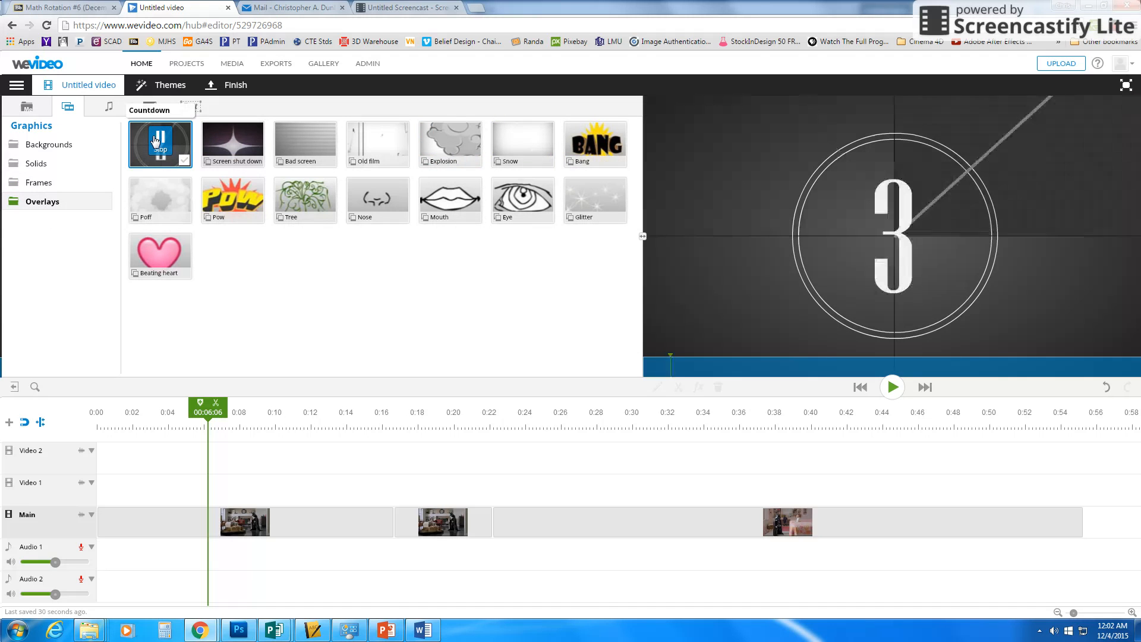
pyautogui.click(156, 141)
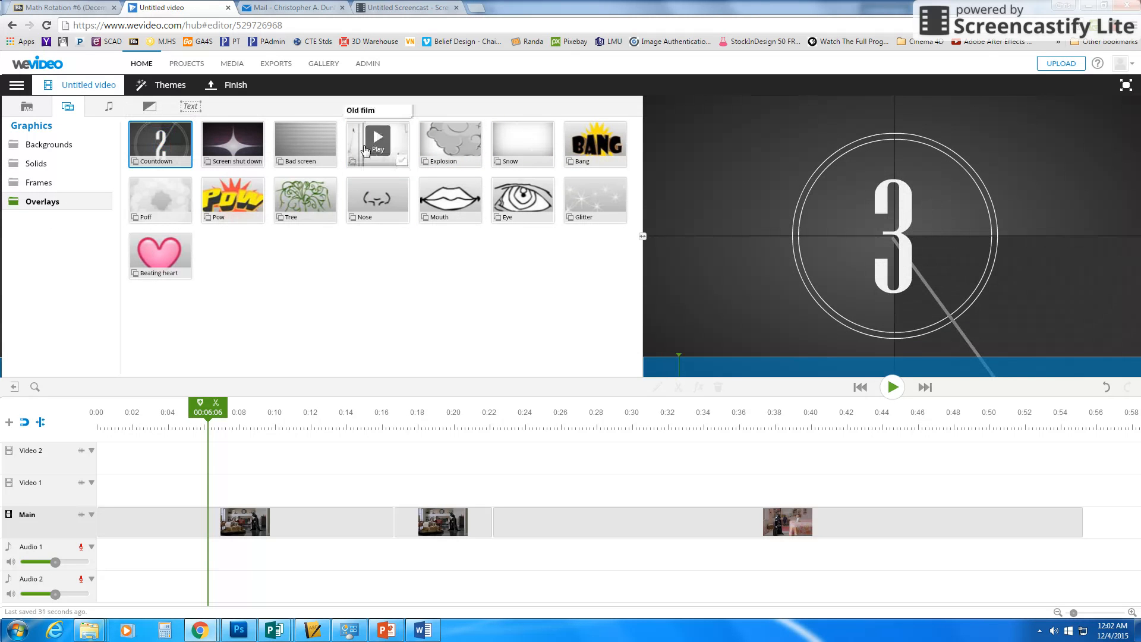
# Try the Old film overlay on Video 1, extended to 00:31:08, with a short playback, and remove it from the track
pyautogui.moveTo(371, 156)
pyautogui.mouseDown()
pyautogui.moveTo(336, 295)
pyautogui.moveTo(253, 491)
pyautogui.moveTo(220, 491)
pyautogui.moveTo(683, 485)
pyautogui.moveTo(654, 488)
pyautogui.mouseUp()
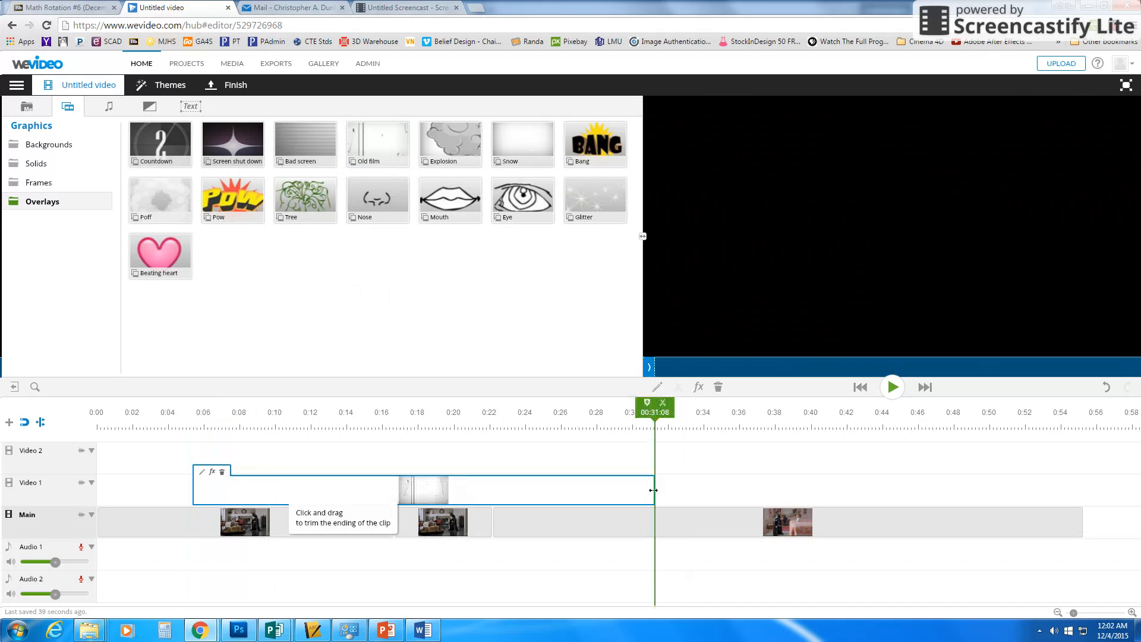
pyautogui.click(217, 428)
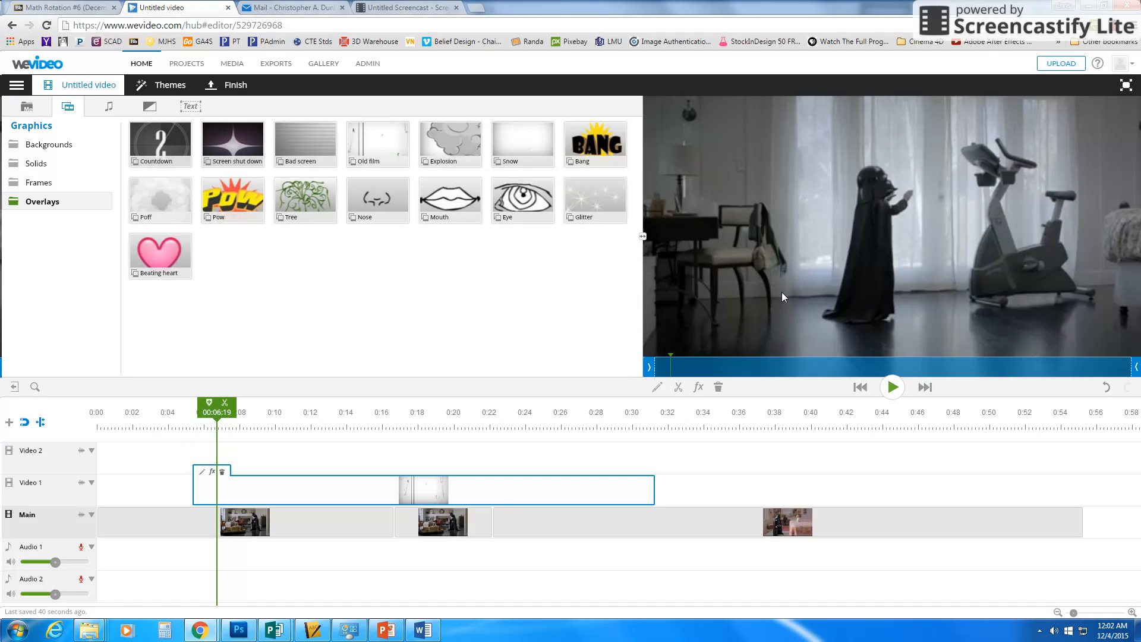
pyautogui.click(892, 387)
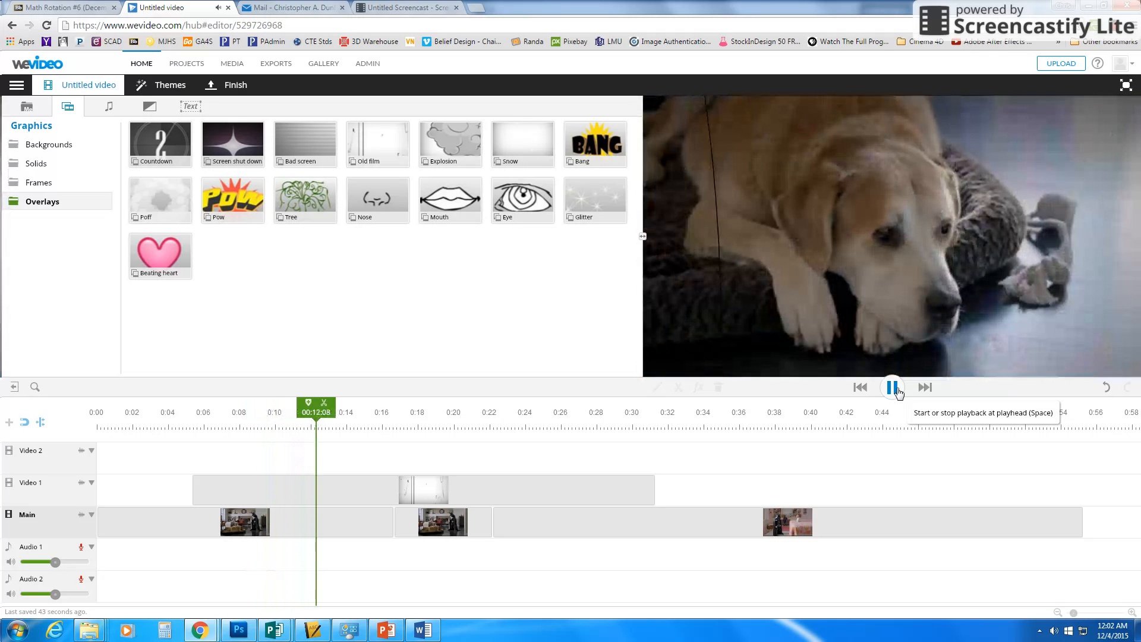
pyautogui.click(898, 391)
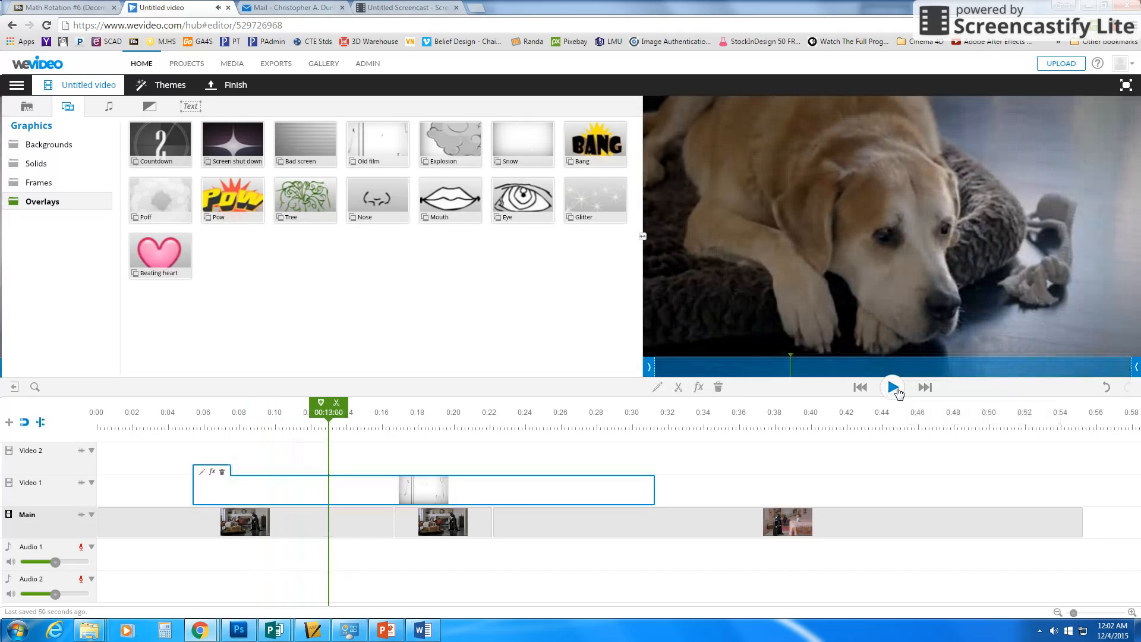
pyautogui.click(222, 472)
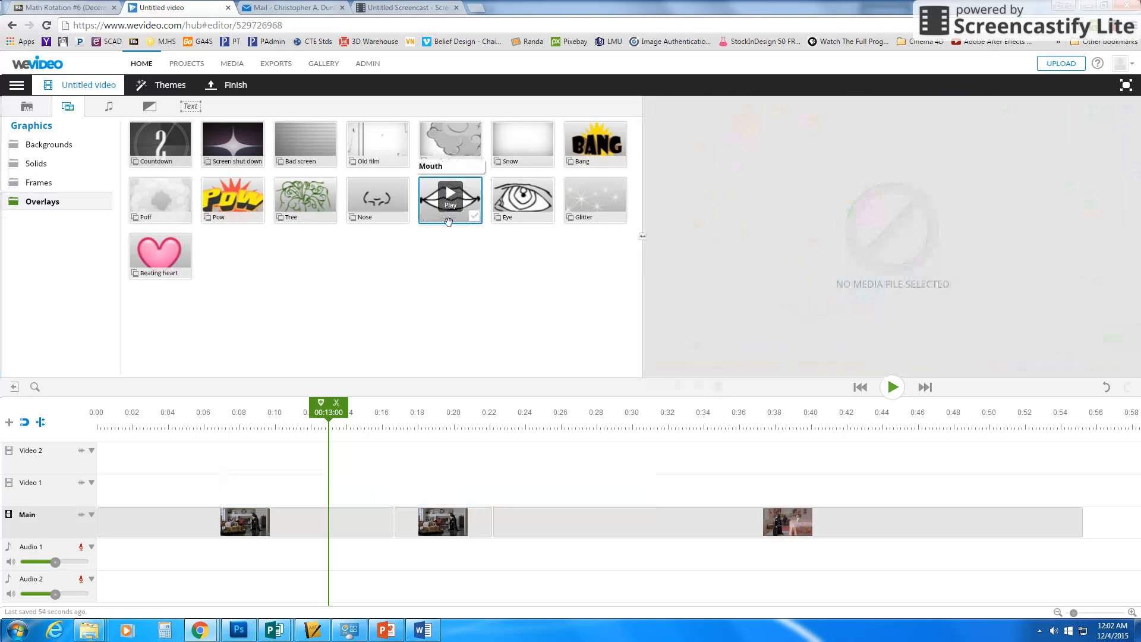
# Preview the Explosion, Snow, Bang, Pow and Glitter overlays in the graphics library
pyautogui.click(450, 142)
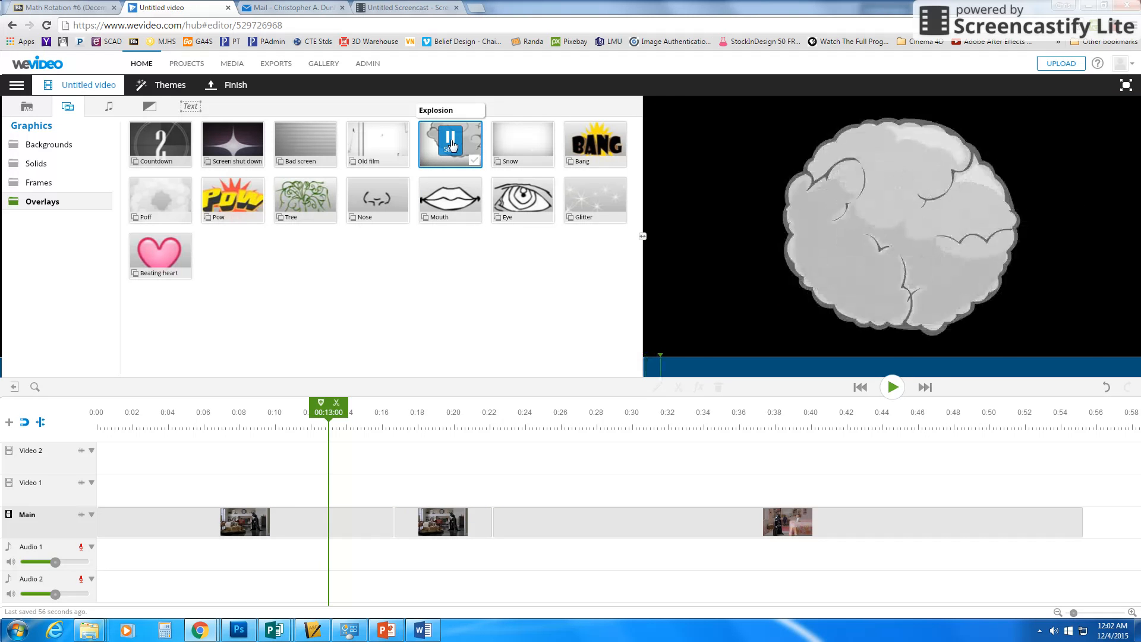
pyautogui.click(521, 153)
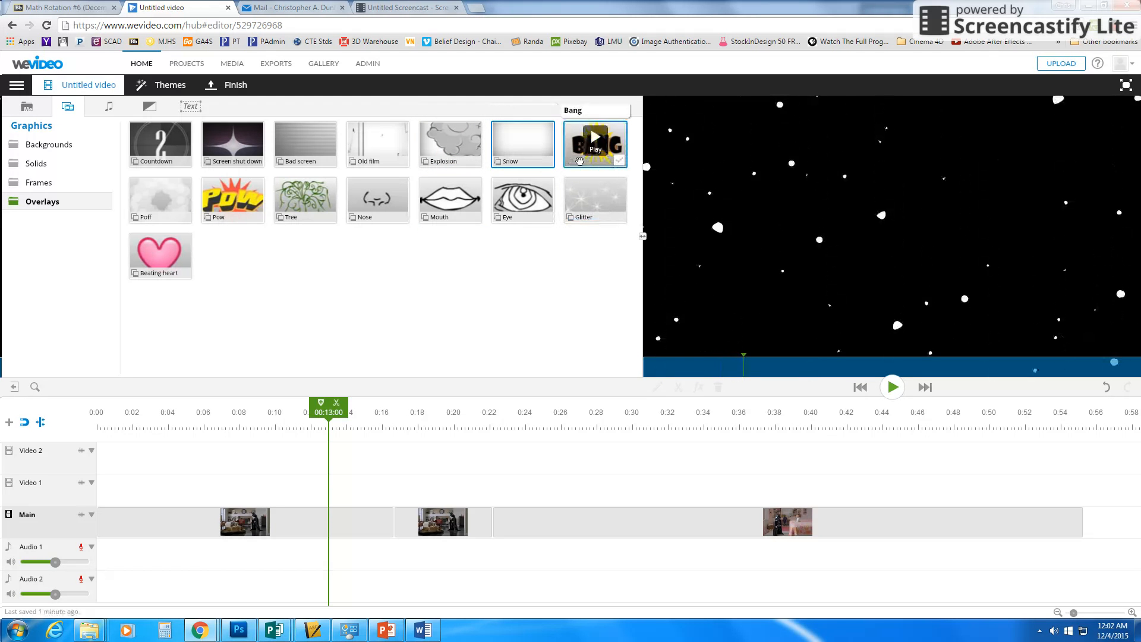
pyautogui.click(596, 142)
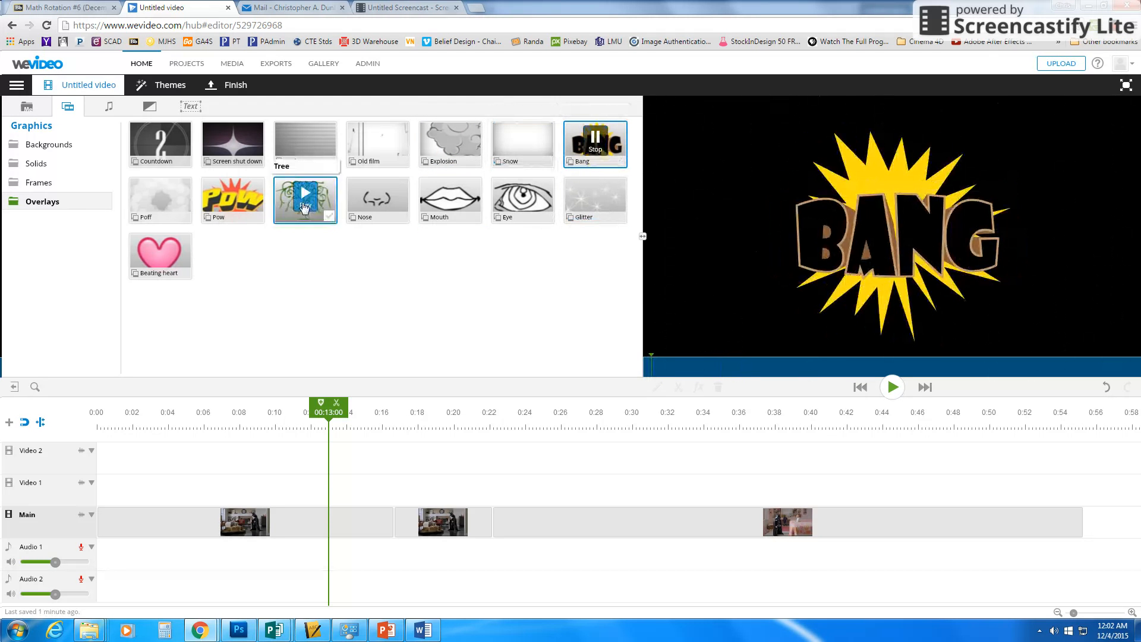
pyautogui.click(231, 194)
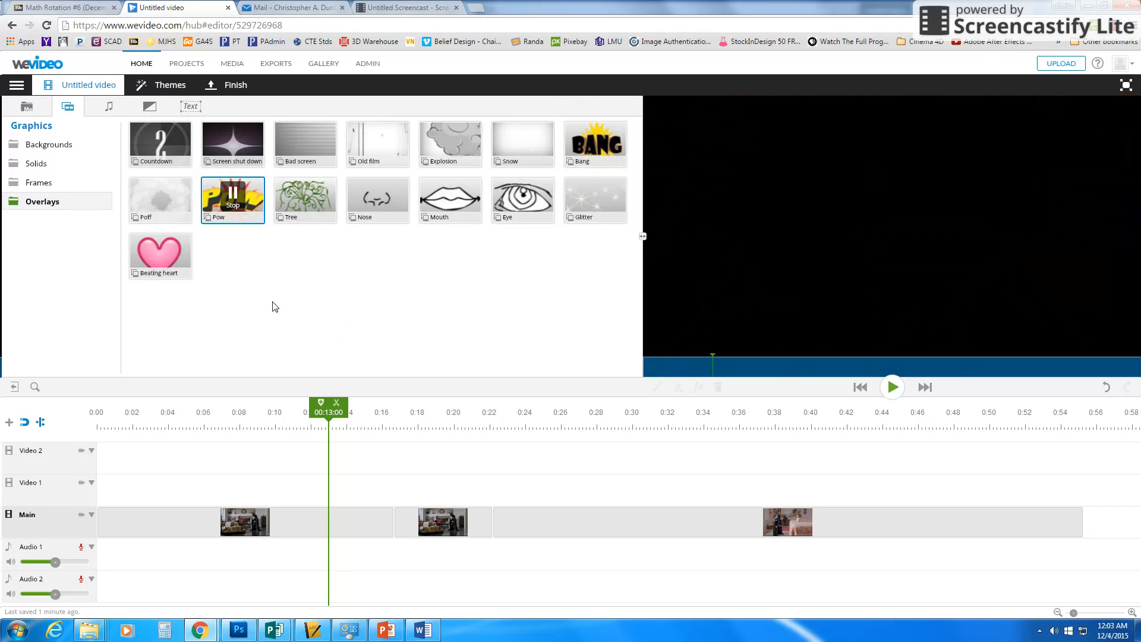
pyautogui.moveTo(565, 205)
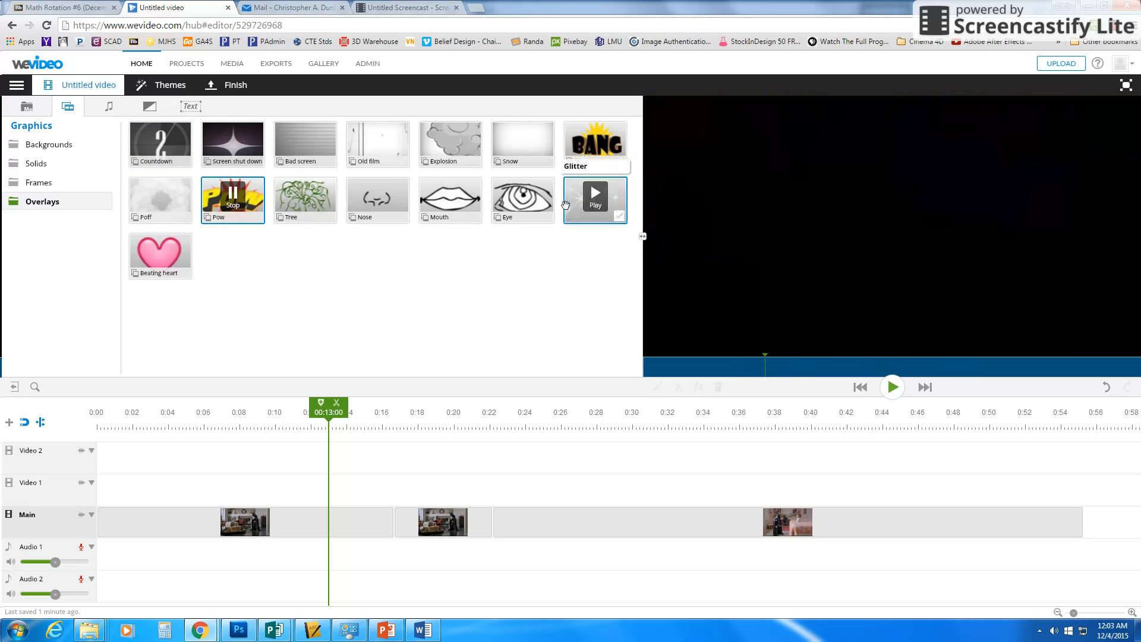
pyautogui.click(596, 199)
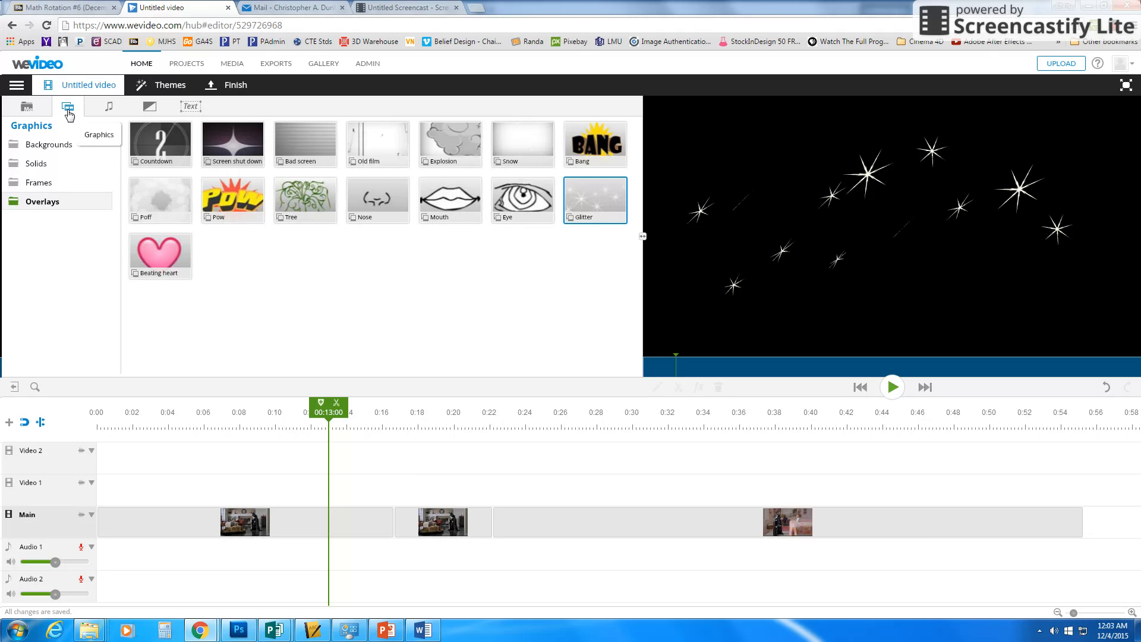
# Preview the free music track Invaders from the Action, Speed, Fast category and place it on Audio 1 at the start of the timeline
pyautogui.click(109, 110)
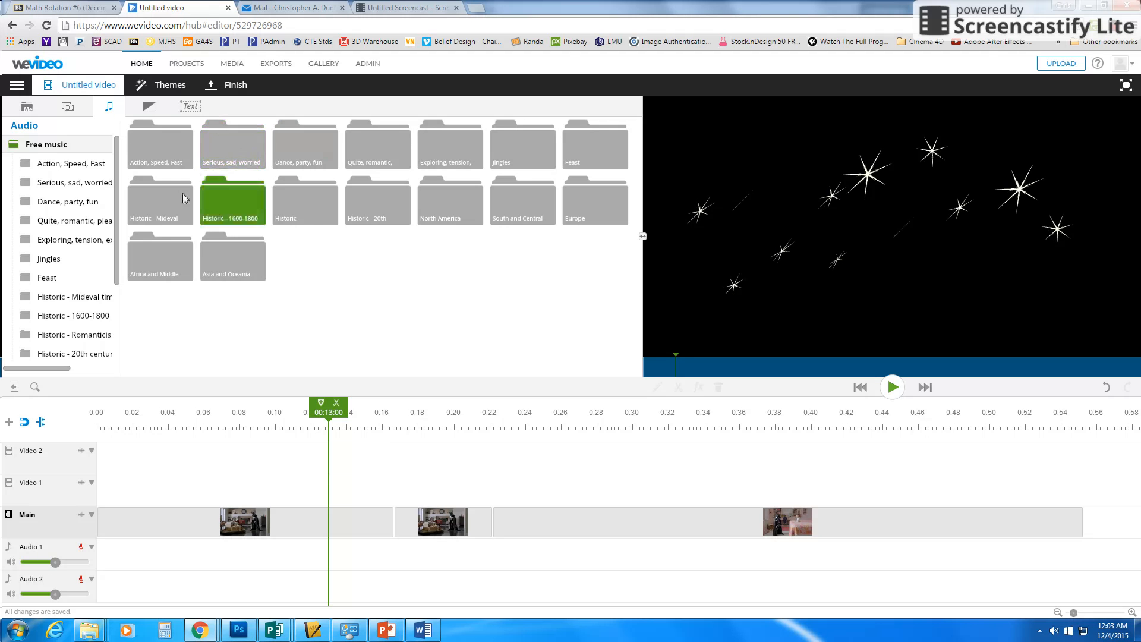
pyautogui.click(50, 164)
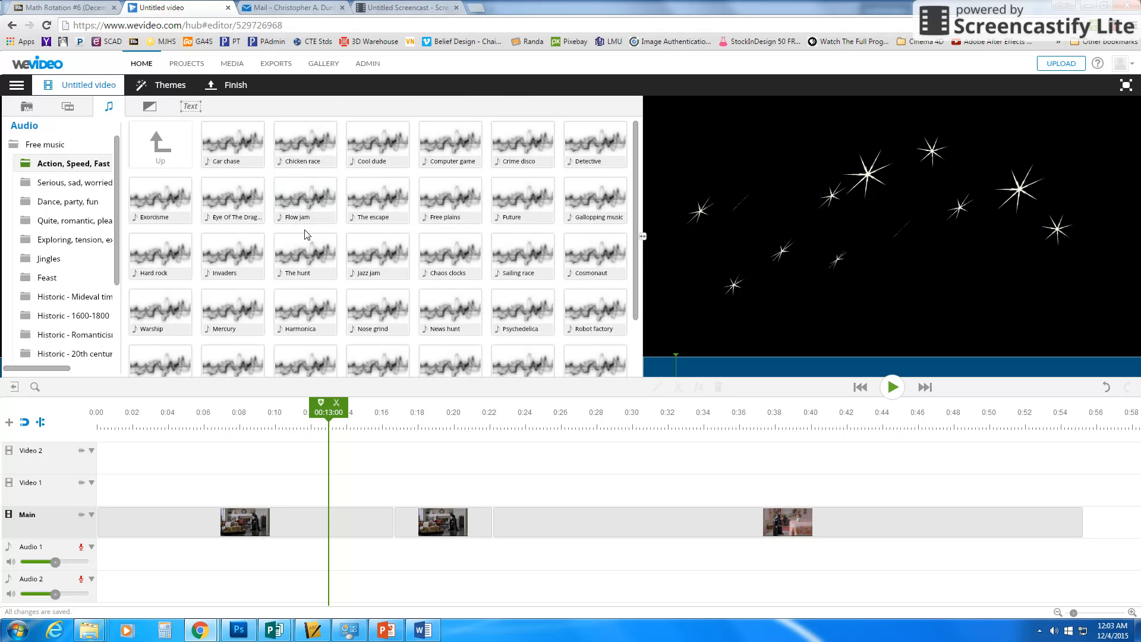
pyautogui.click(232, 262)
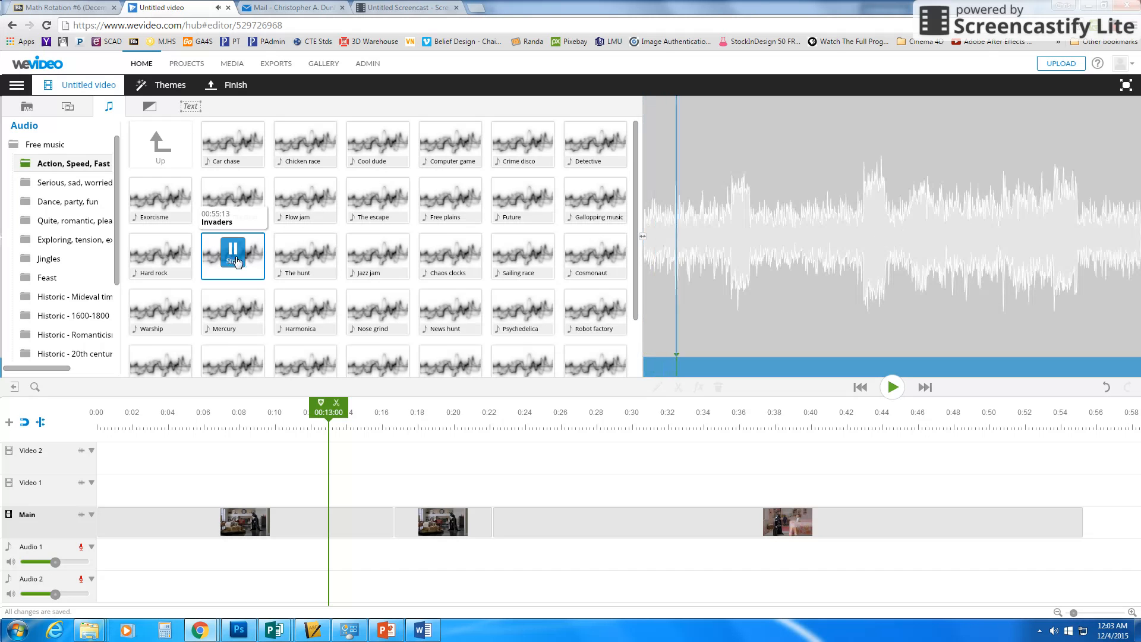
pyautogui.click(233, 259)
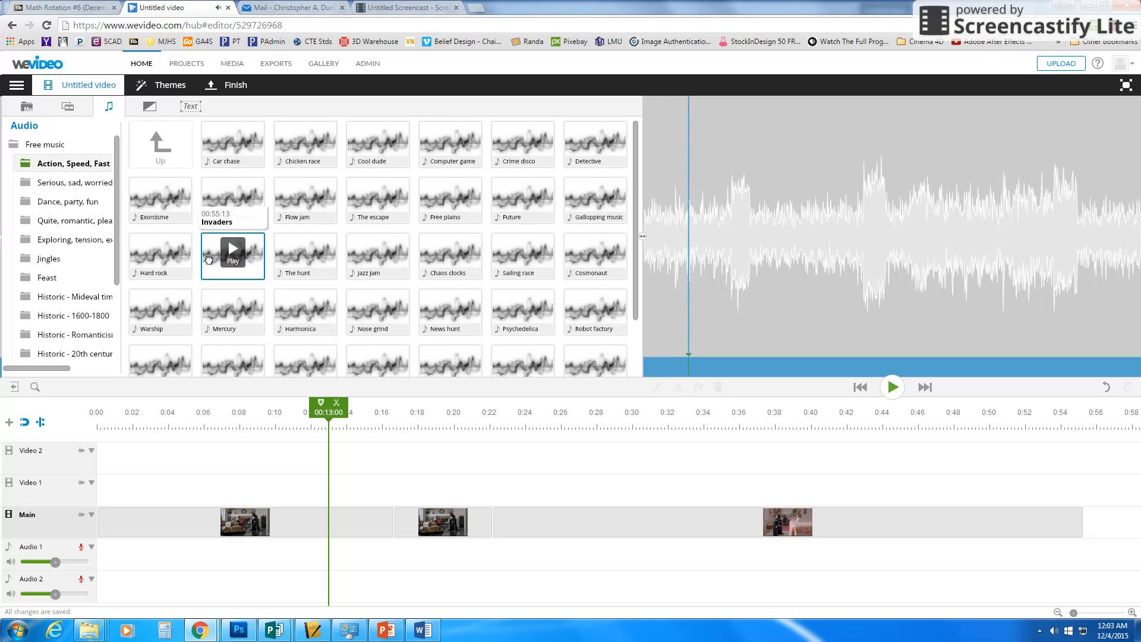
pyautogui.moveTo(209, 259)
pyautogui.mouseDown()
pyautogui.moveTo(327, 409)
pyautogui.moveTo(125, 561)
pyautogui.mouseUp()
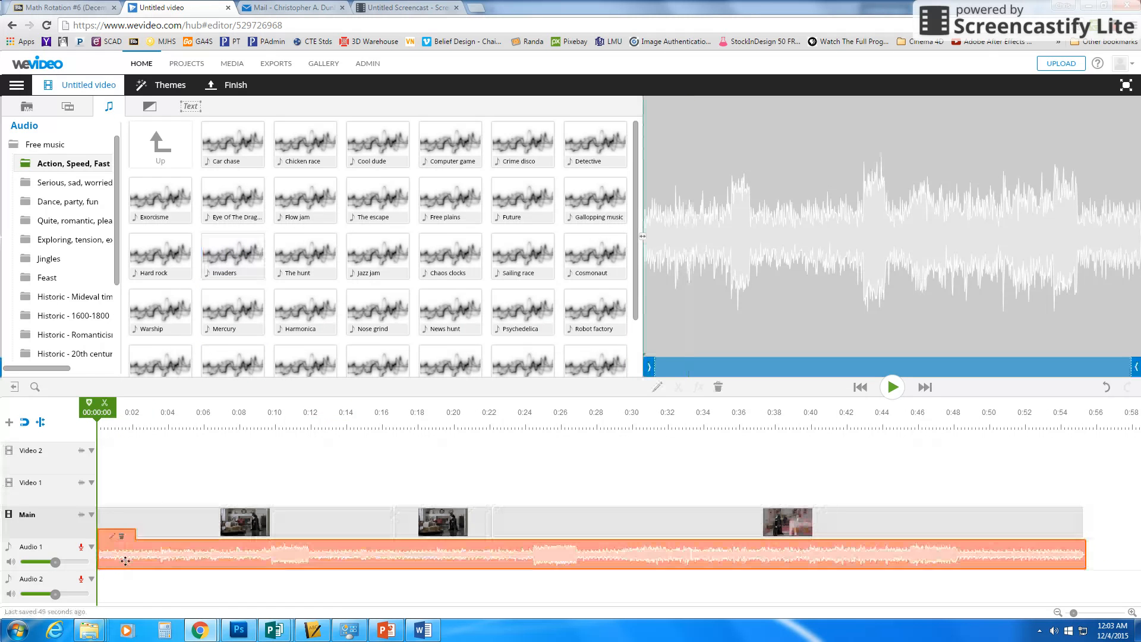
# Mute the original audio of the first clip on the Main track in its volume settings
pyautogui.click(157, 519)
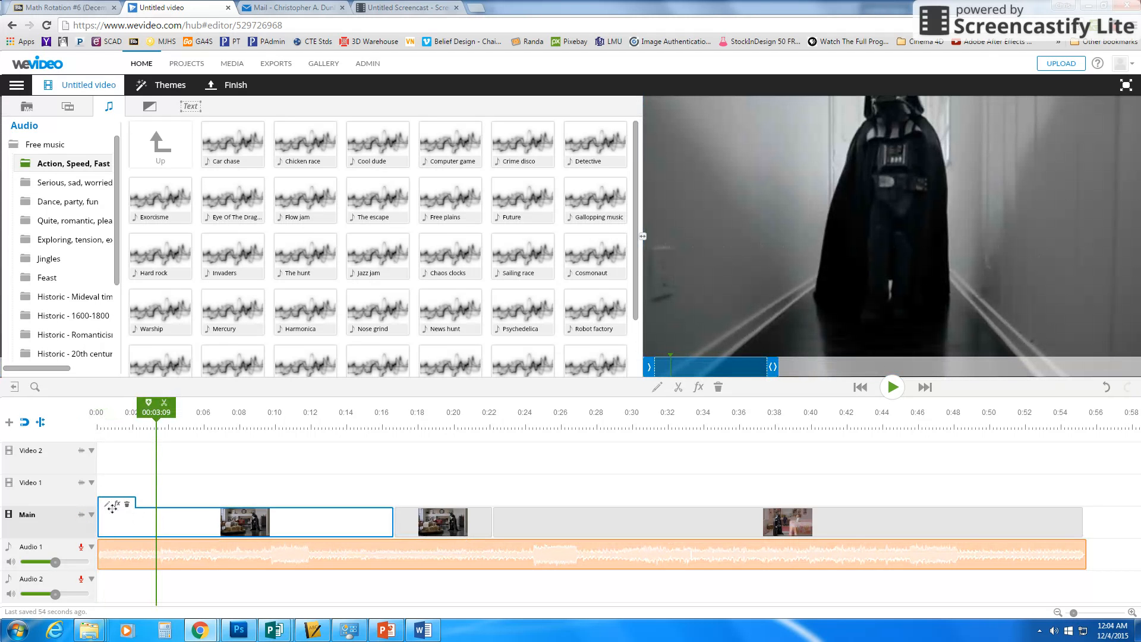
pyautogui.click(170, 553)
pyautogui.click(186, 520)
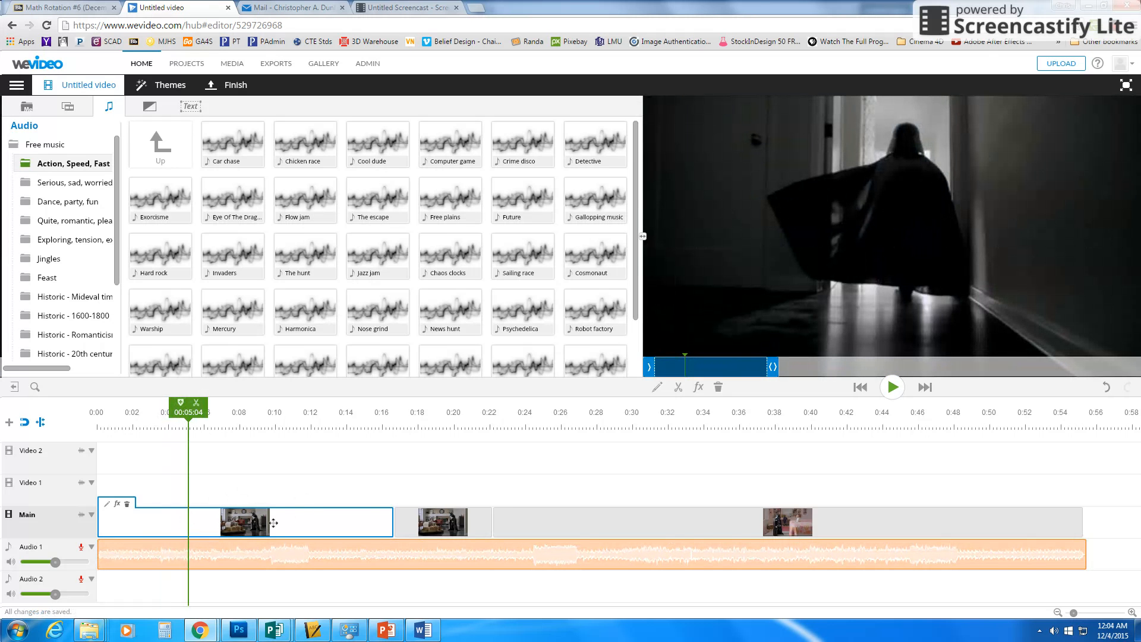
pyautogui.click(107, 507)
pyautogui.click(110, 107)
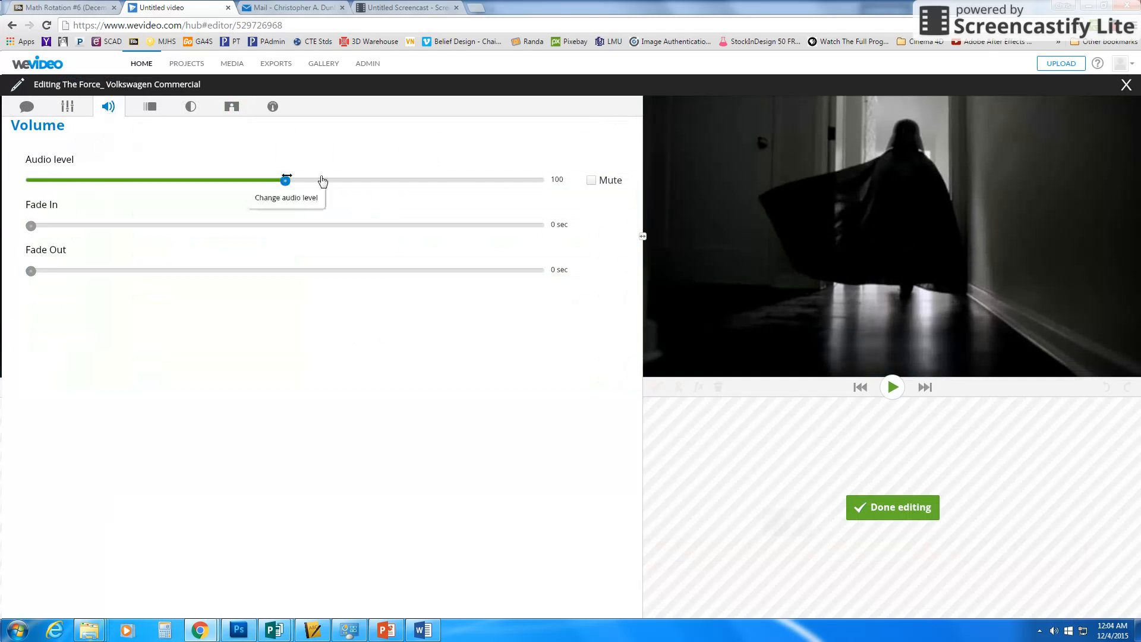
pyautogui.click(592, 180)
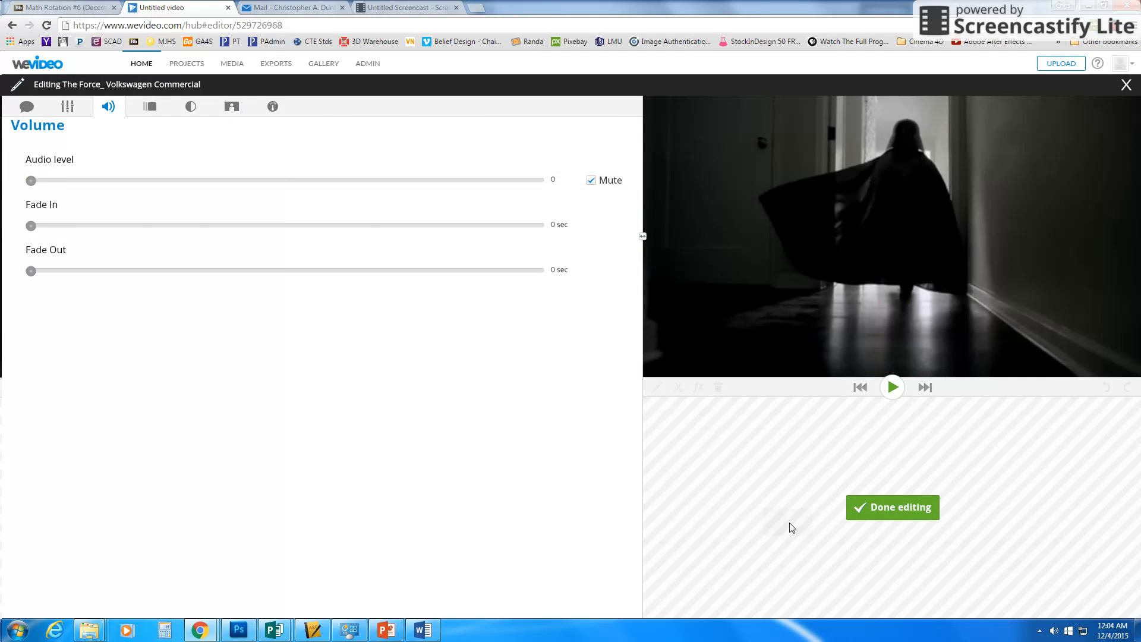
pyautogui.click(874, 510)
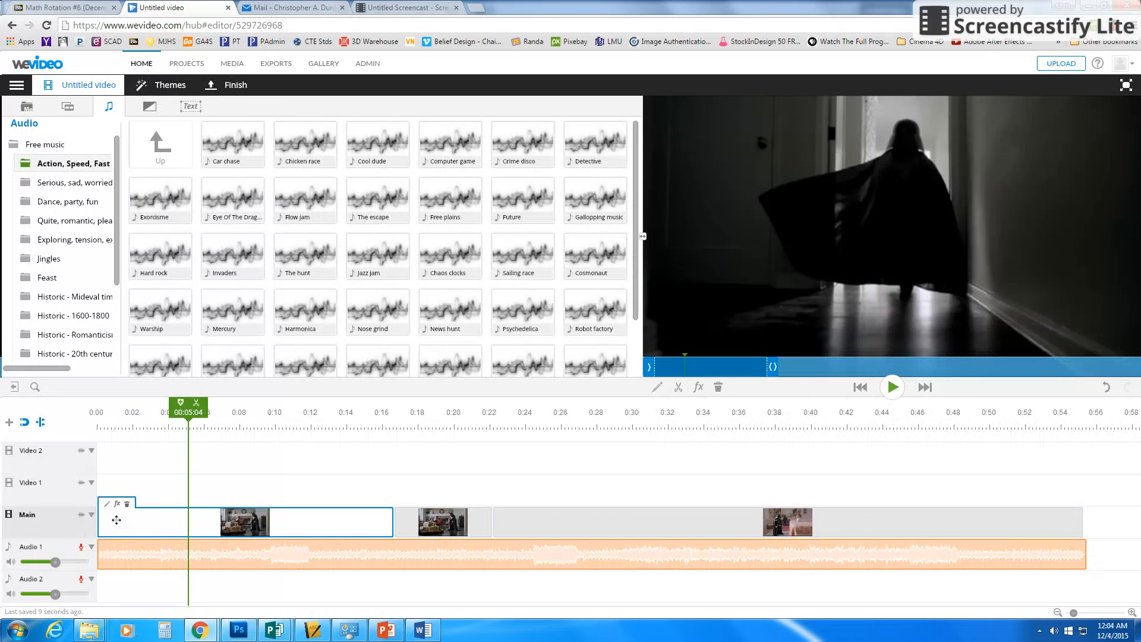
# Play the timeline from the start for a few seconds to check the music over the muted first clip
pyautogui.click(410, 518)
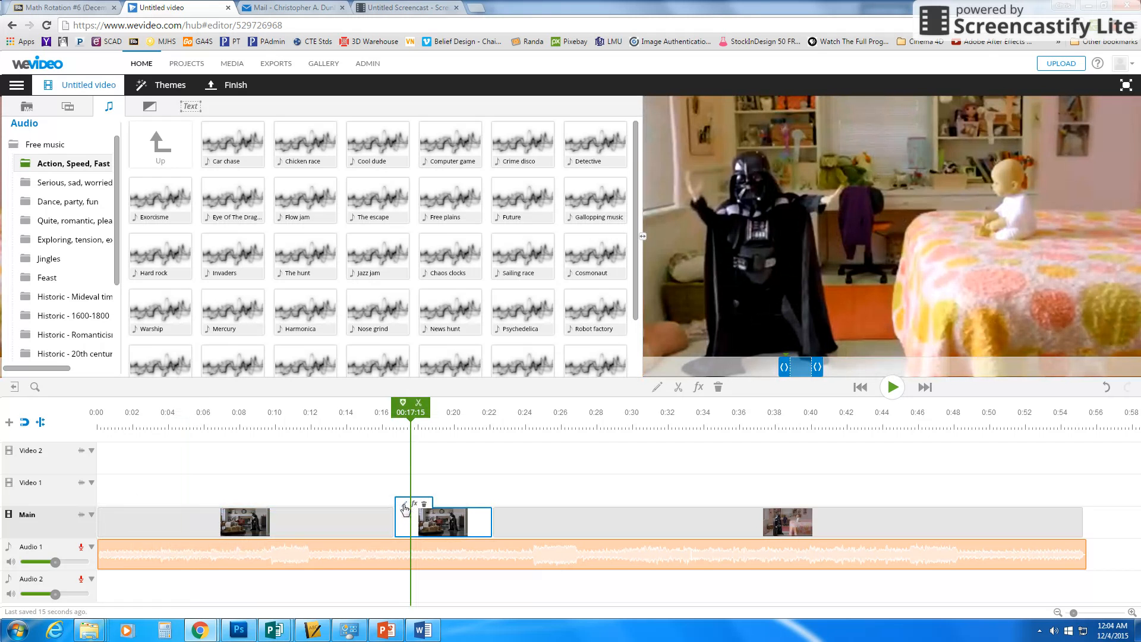
pyautogui.click(504, 519)
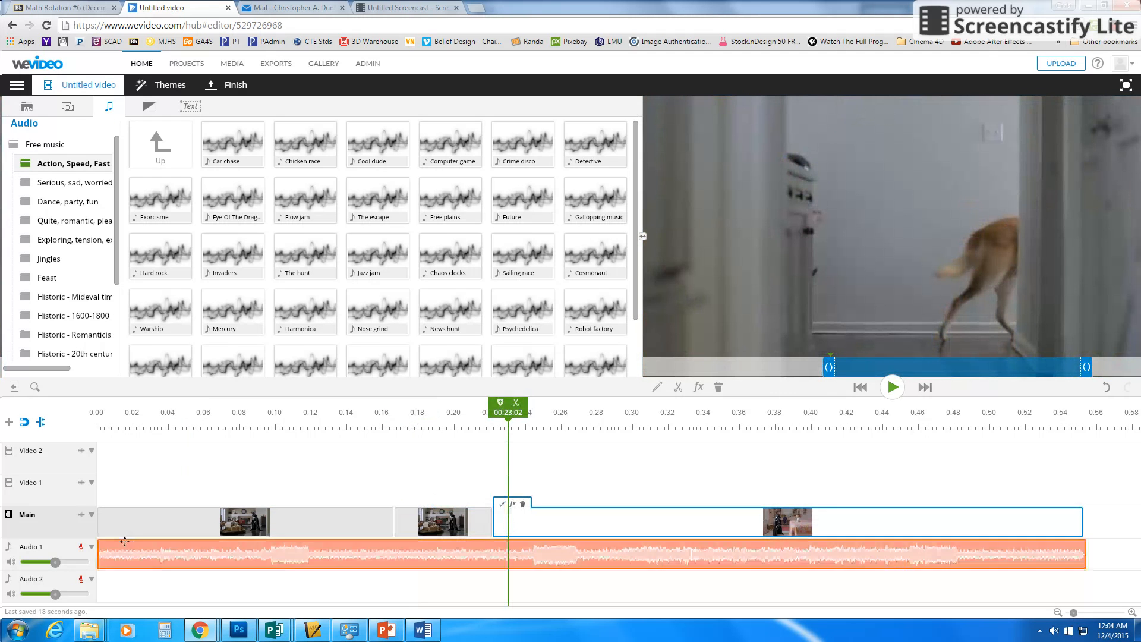
pyautogui.click(136, 521)
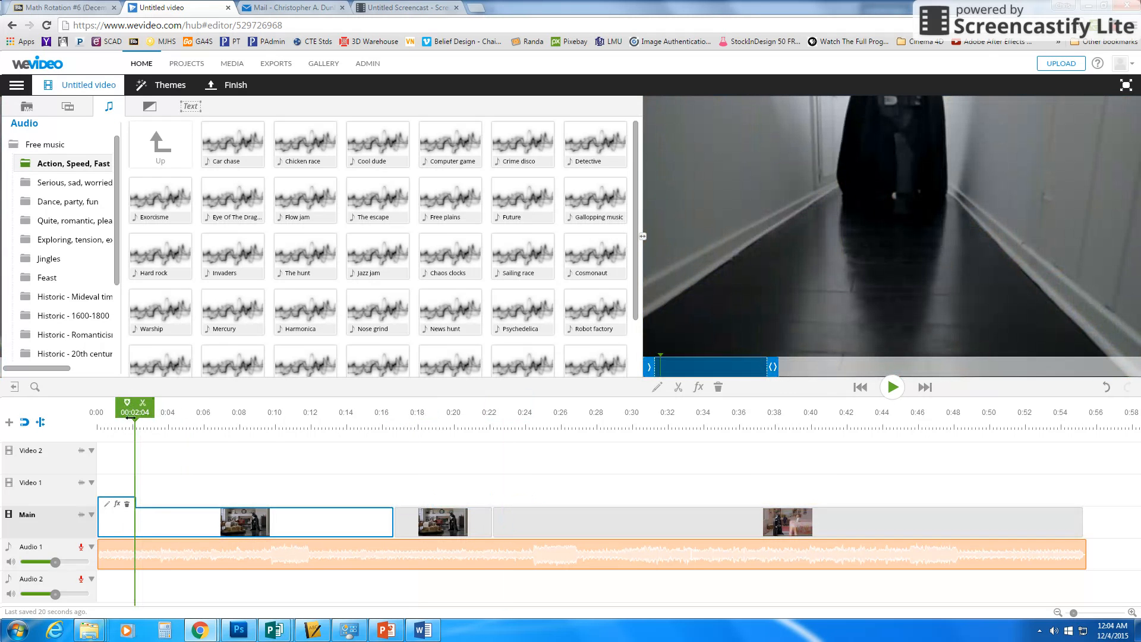
pyautogui.click(95, 412)
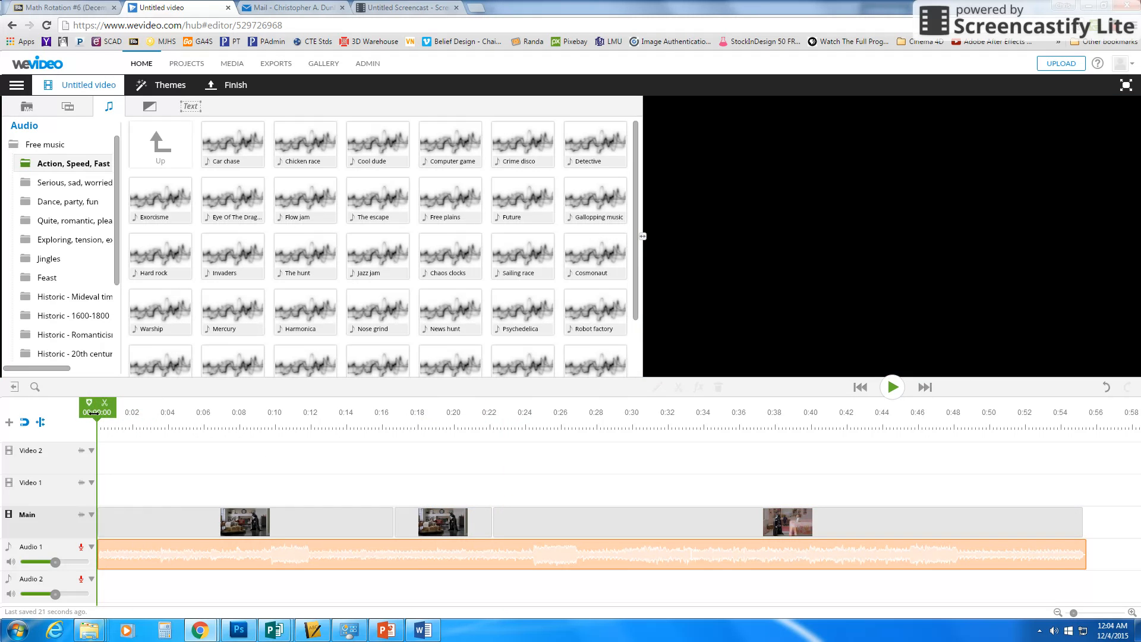
pyautogui.click(94, 413)
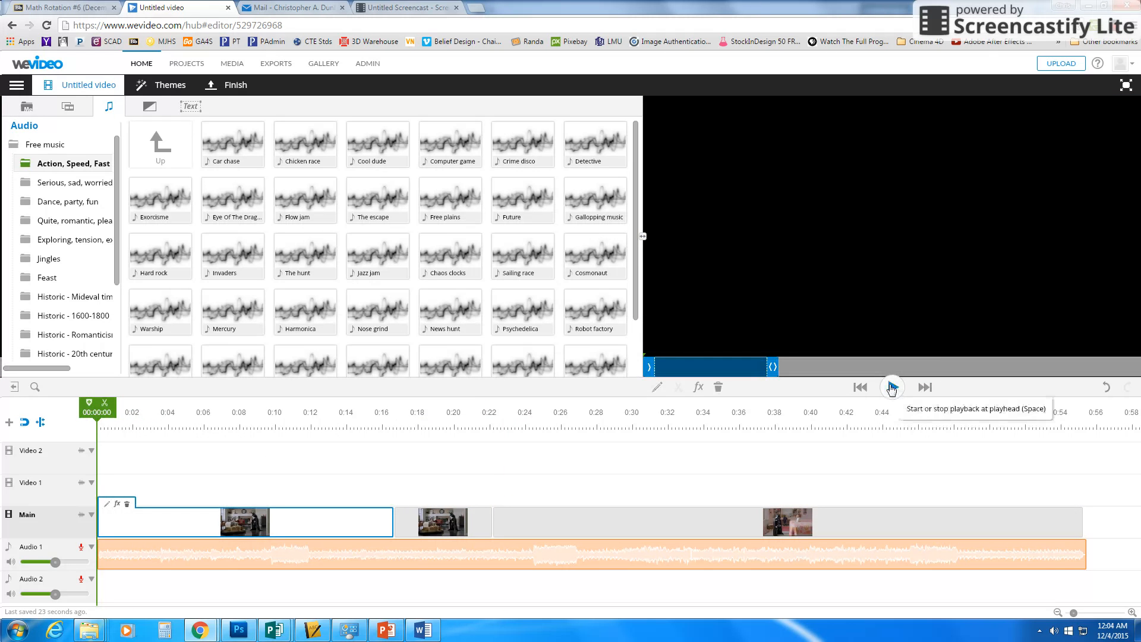
pyautogui.click(892, 387)
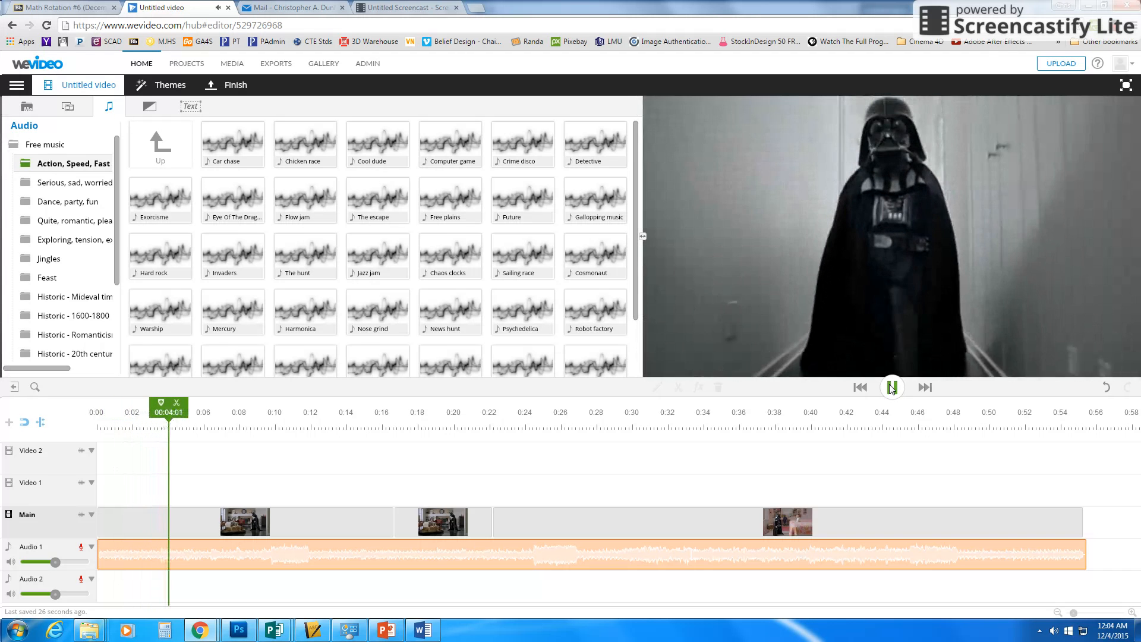
pyautogui.click(892, 388)
# Replace the music on Audio 1 with the track Lonely from the Serious, sad, worried category, starting at 00:00:00
pyautogui.click(145, 523)
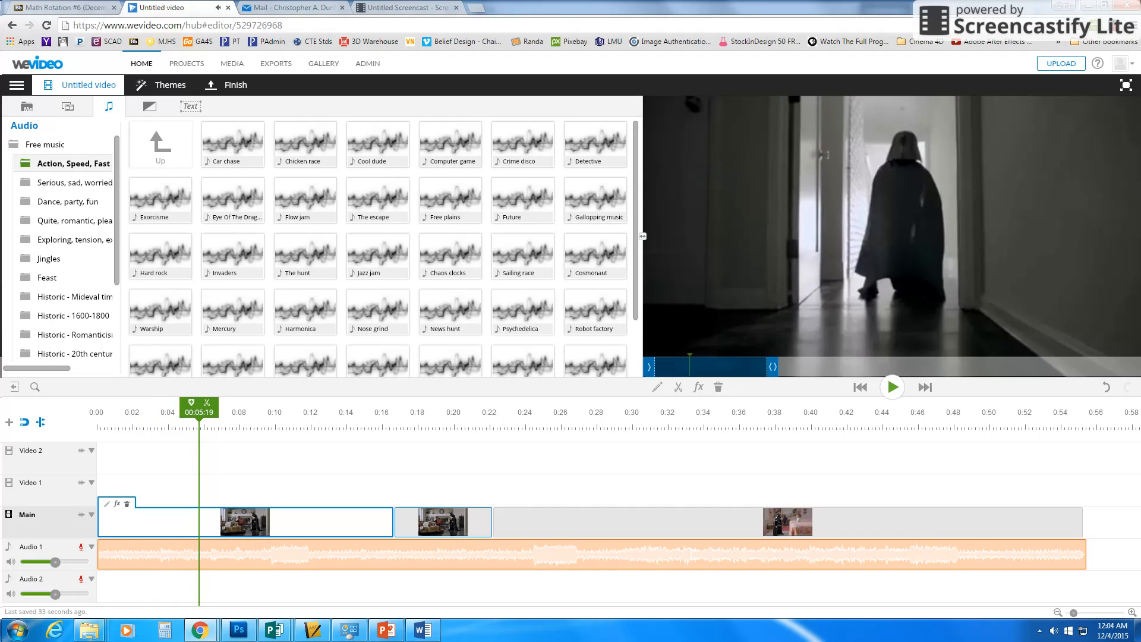
pyautogui.click(136, 559)
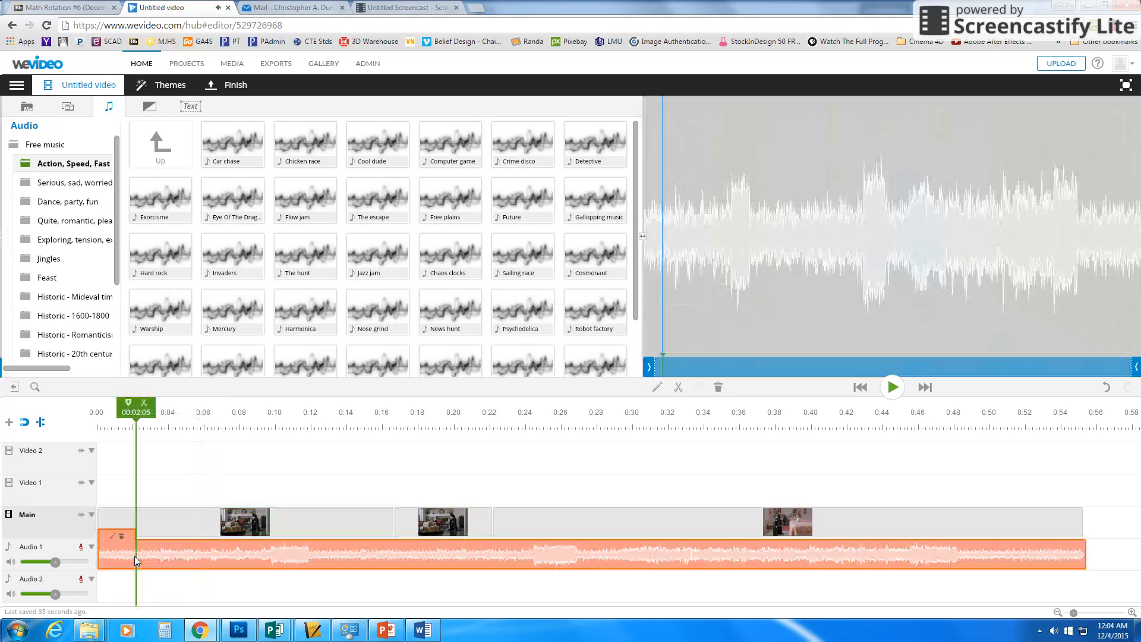
pyautogui.click(121, 538)
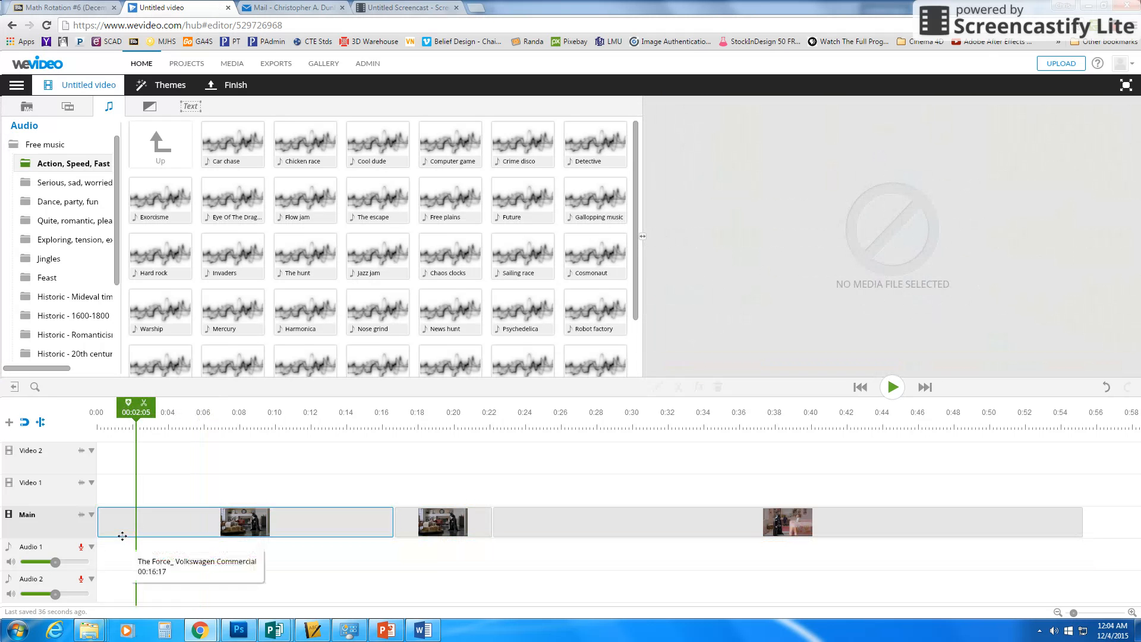
pyautogui.click(92, 183)
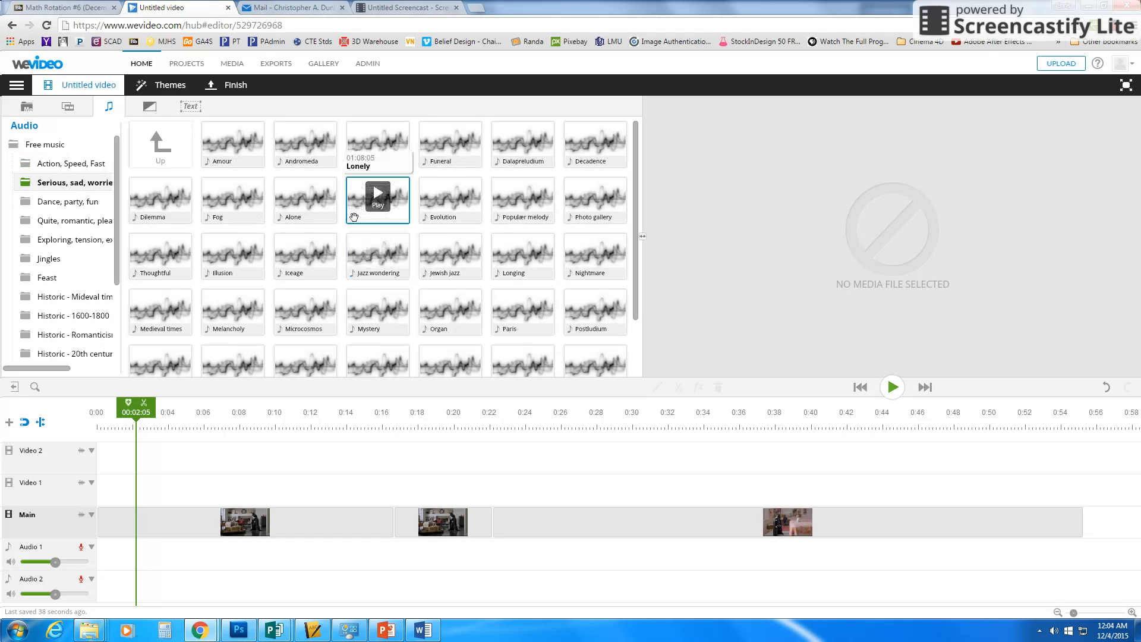
pyautogui.moveTo(375, 198); pyautogui.dragTo(136, 549)
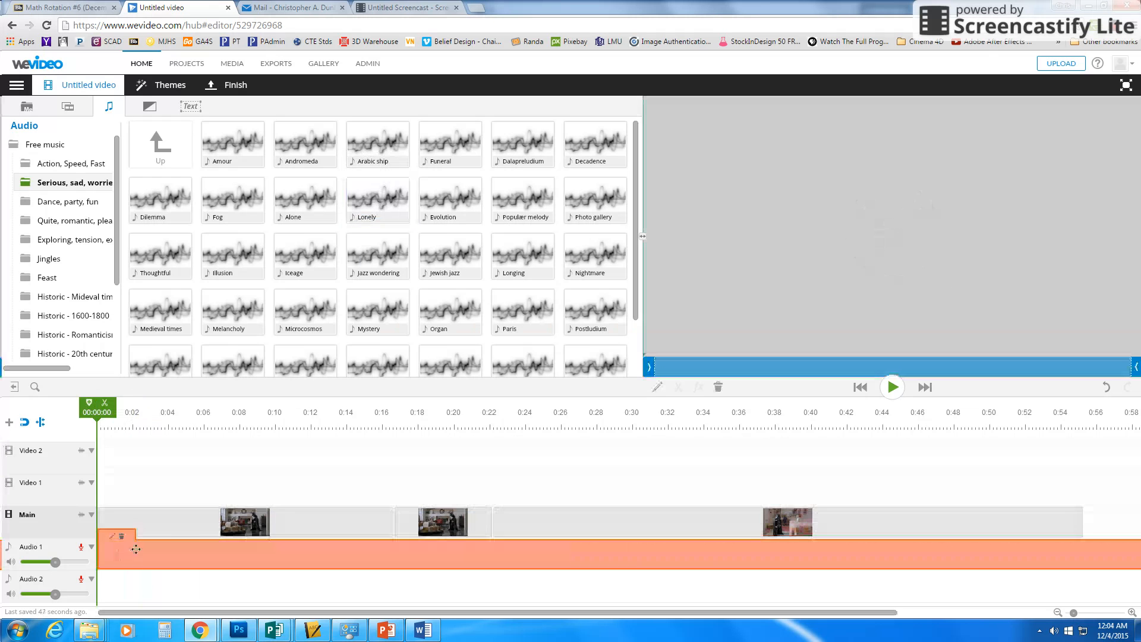
# Set the speed of the first clip on the Main track to -3x
pyautogui.click(186, 520)
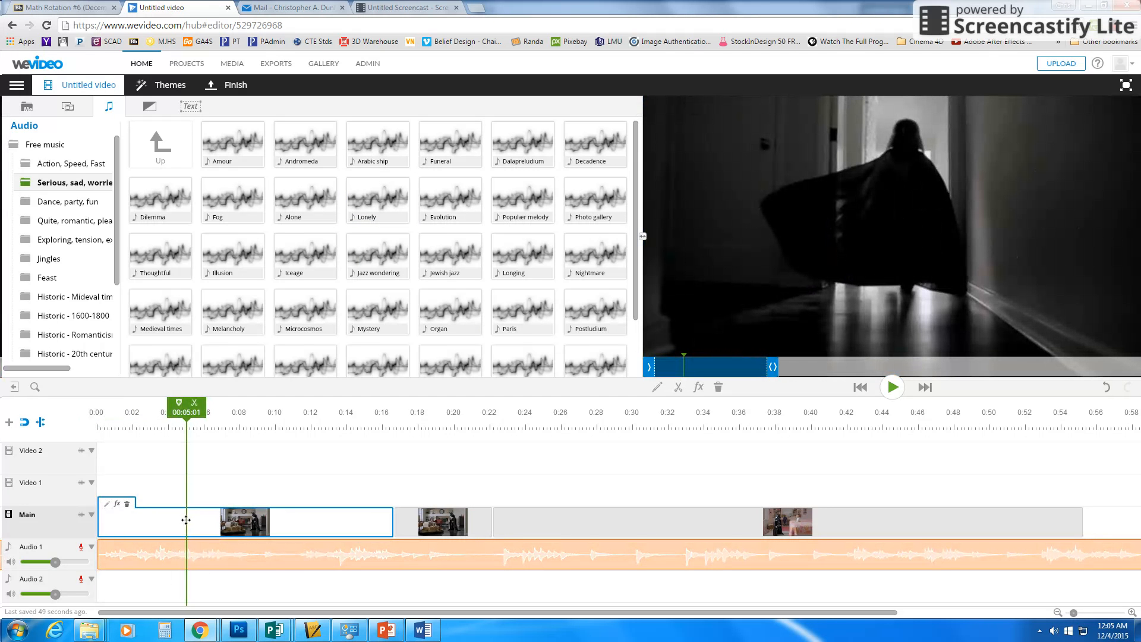
pyautogui.click(860, 388)
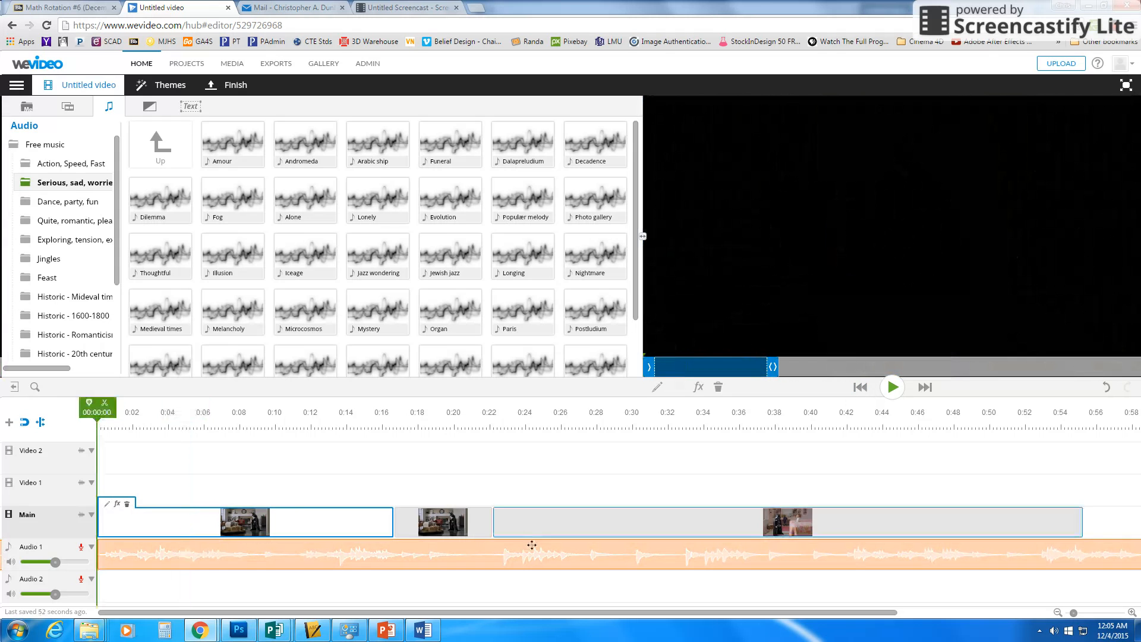
pyautogui.click(106, 506)
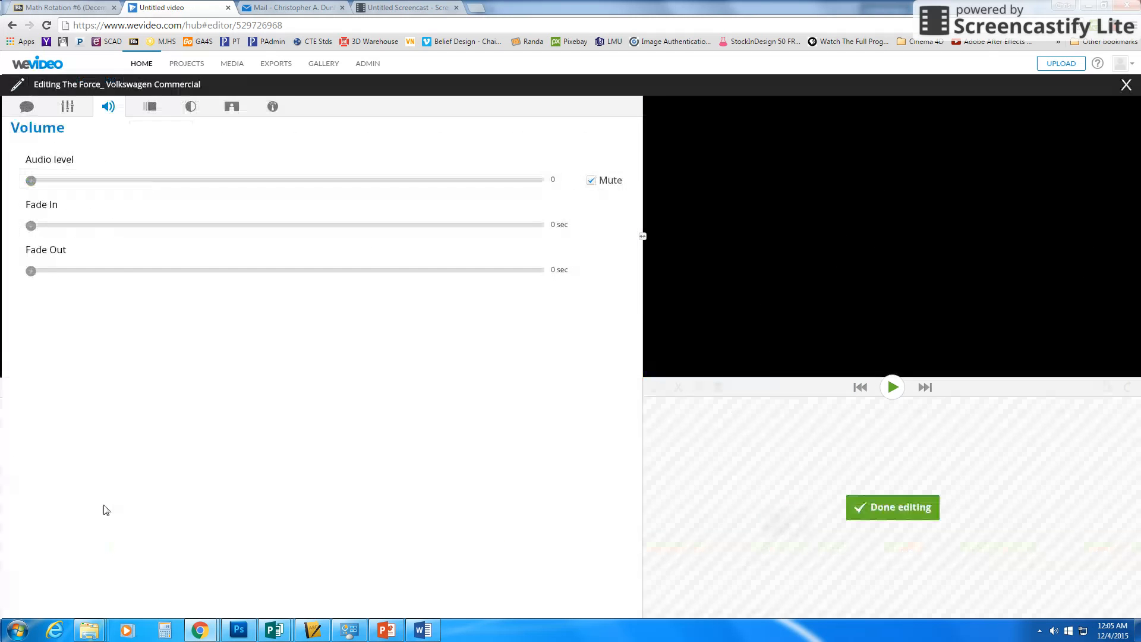
pyautogui.click(273, 108)
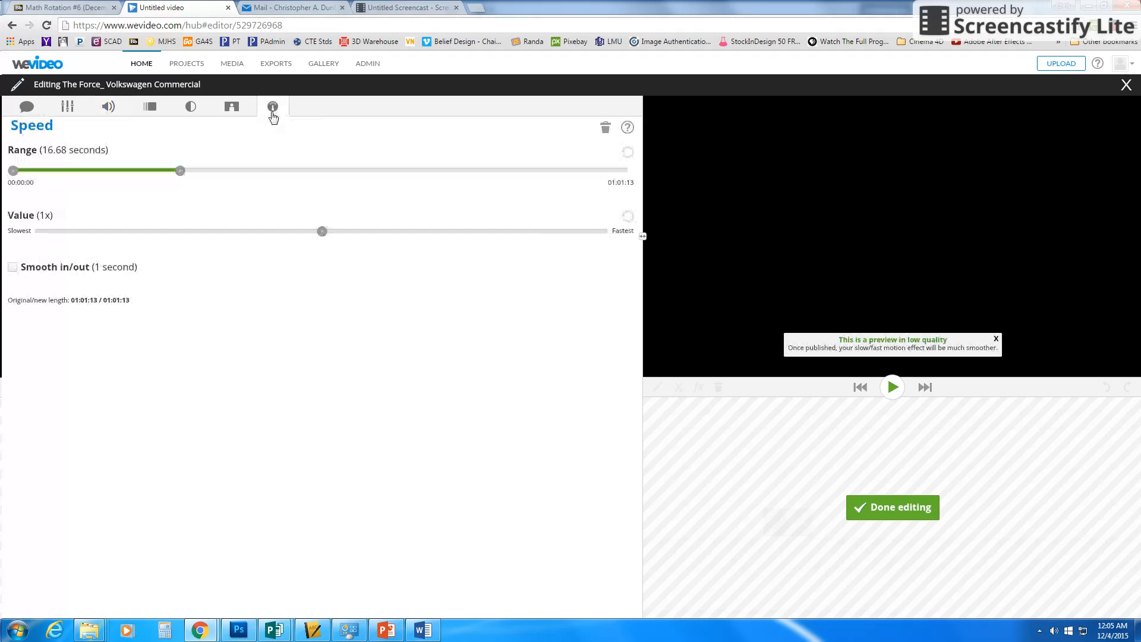
pyautogui.click(270, 233)
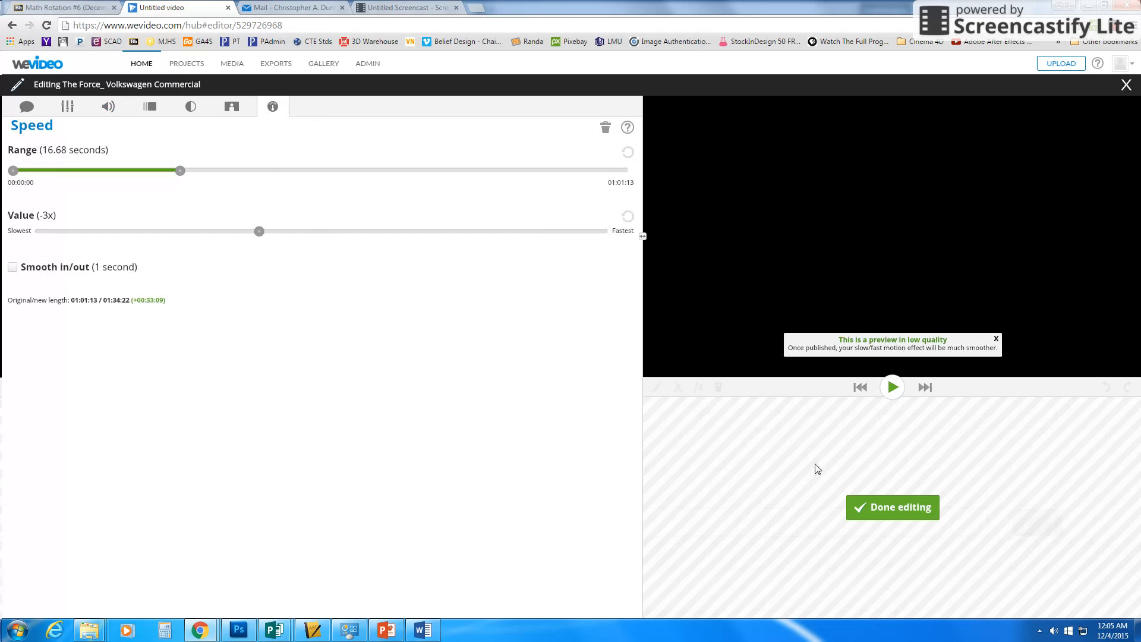
pyautogui.click(878, 516)
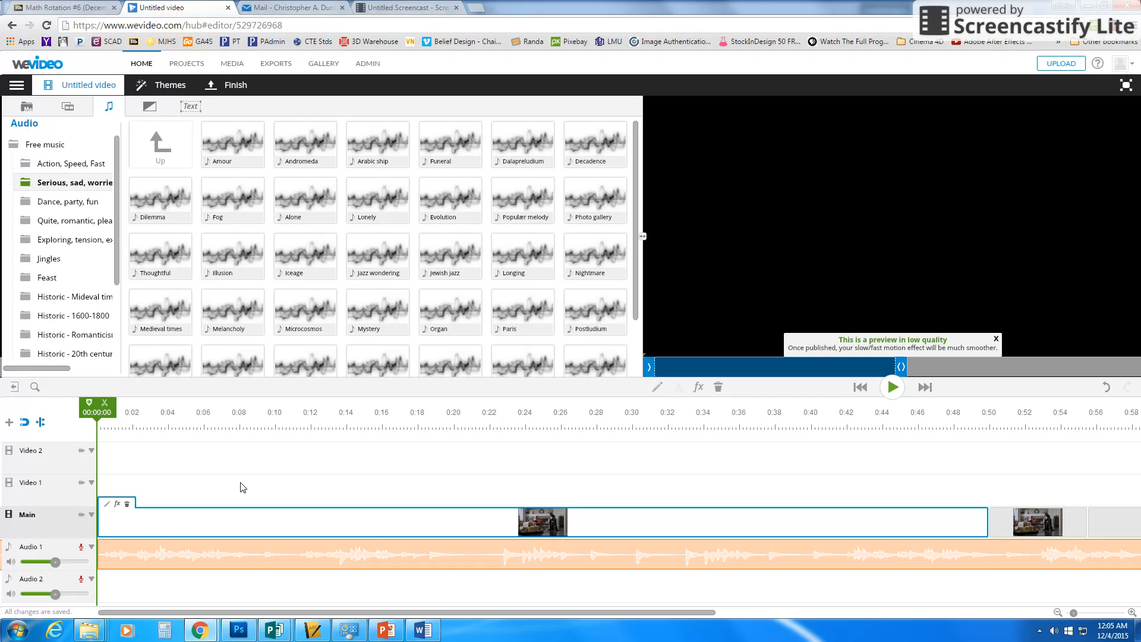
# Play the slowed clip from the start with its music to about 00:14:00, and remove the Lonely track from Audio 1
pyautogui.click(892, 389)
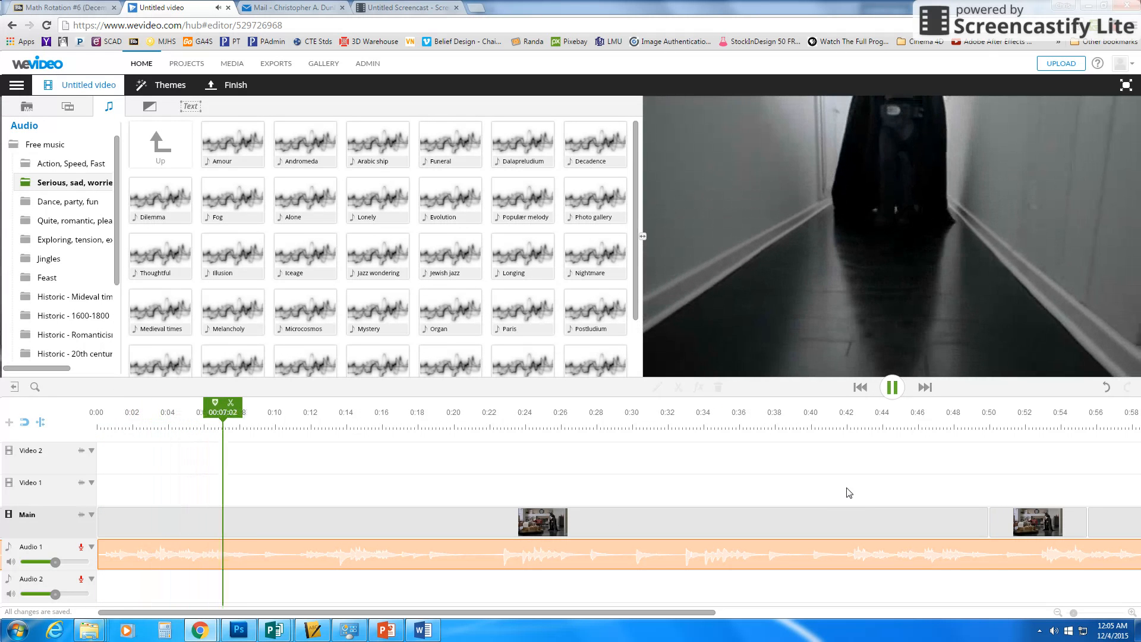
pyautogui.click(892, 388)
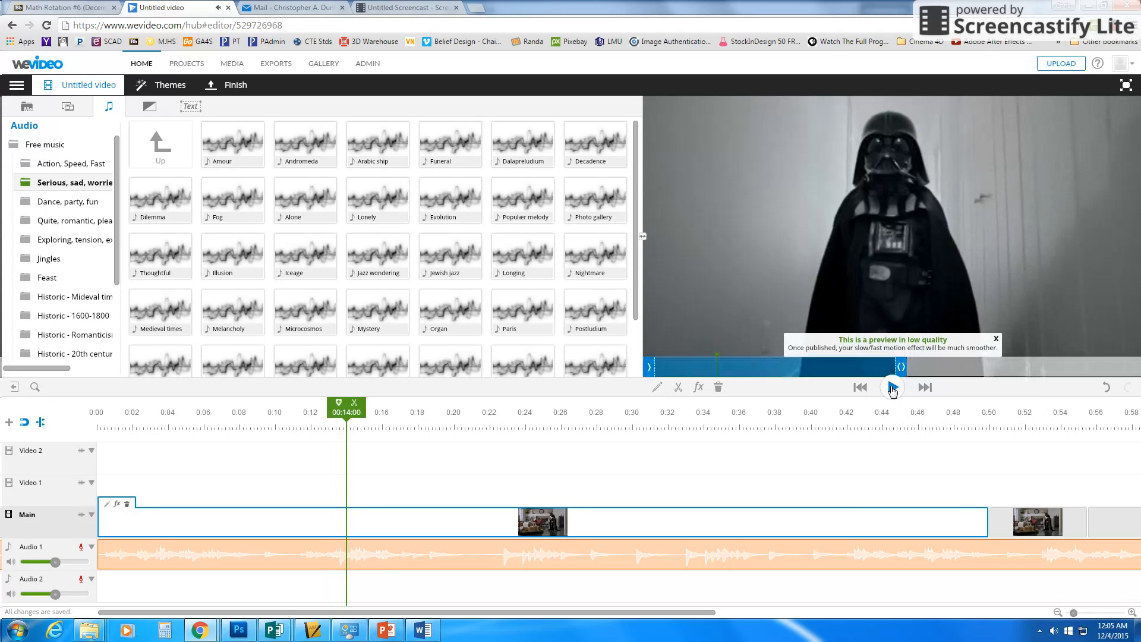
pyautogui.click(110, 559)
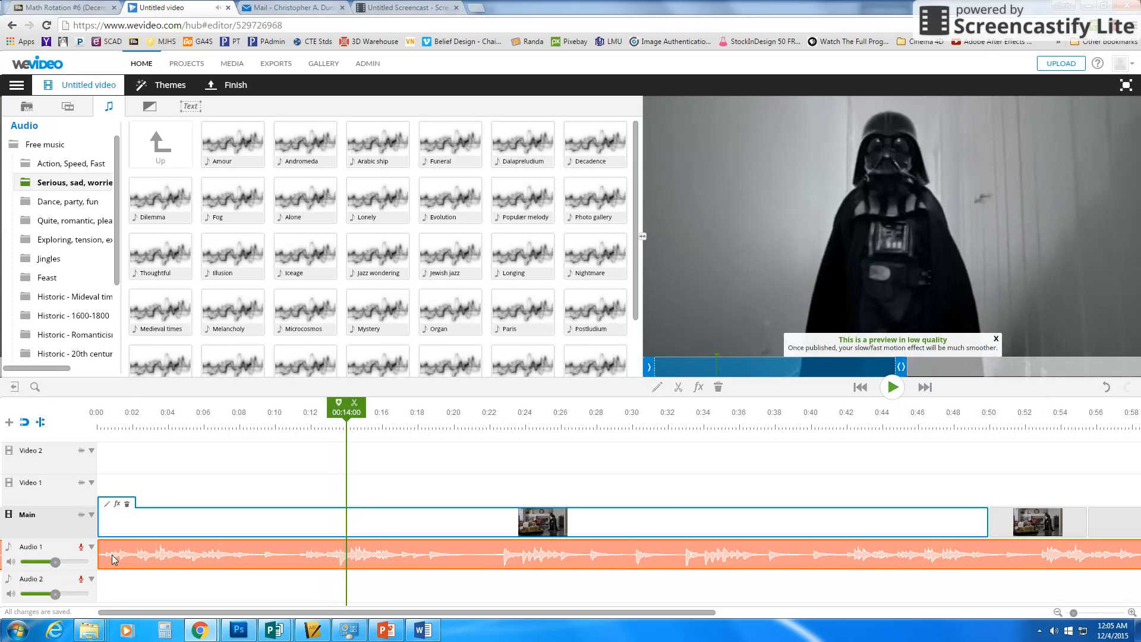
pyautogui.click(113, 559)
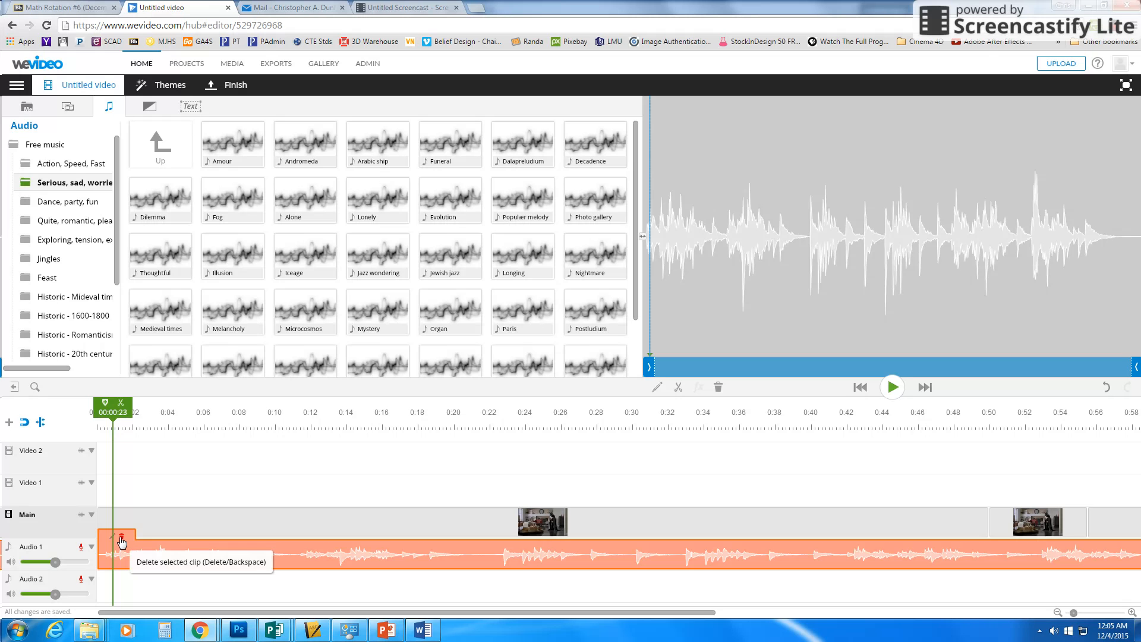
pyautogui.click(122, 538)
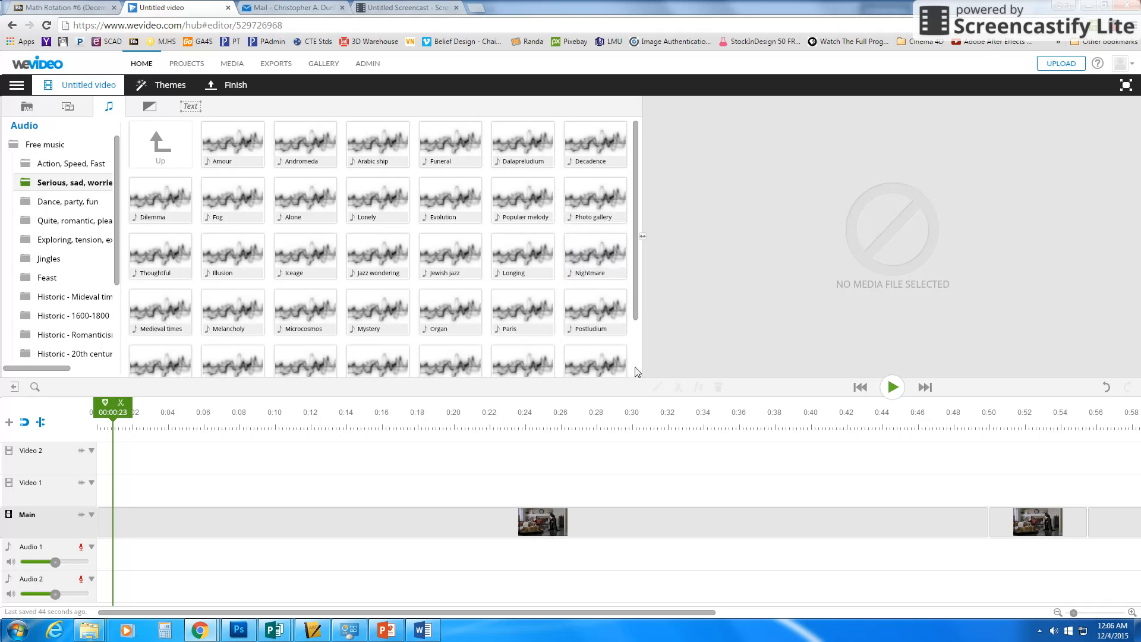
# Try the music track Horror cabinet on Audio 1 from the start, with a short playback, and remove it from the track
pyautogui.scroll(-1, 637, 344)
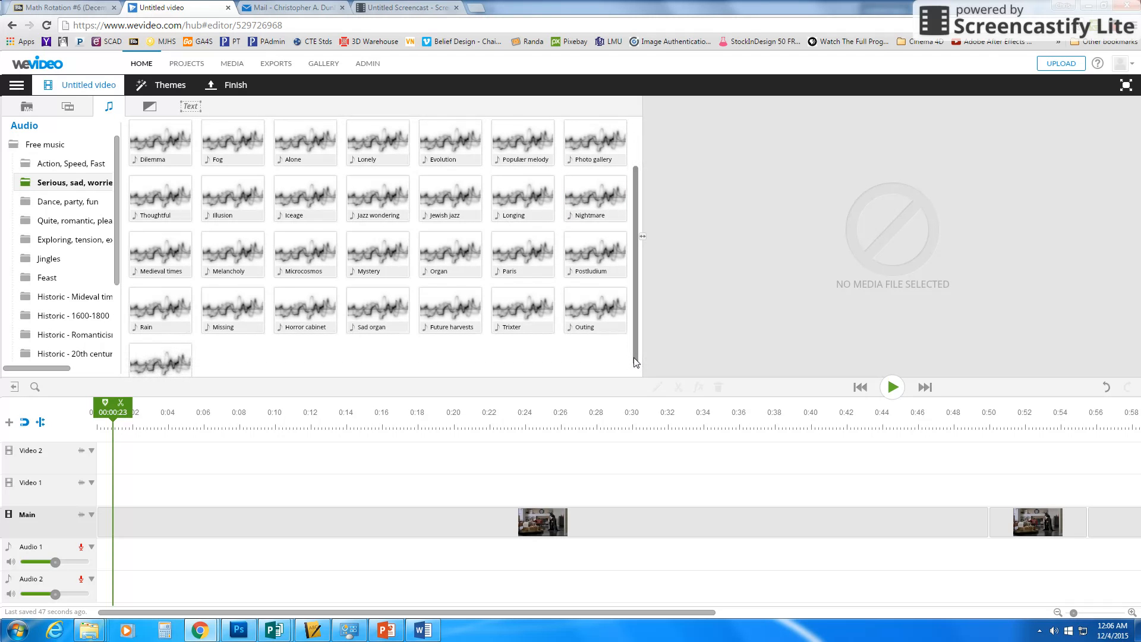
pyautogui.scroll(1, 635, 356)
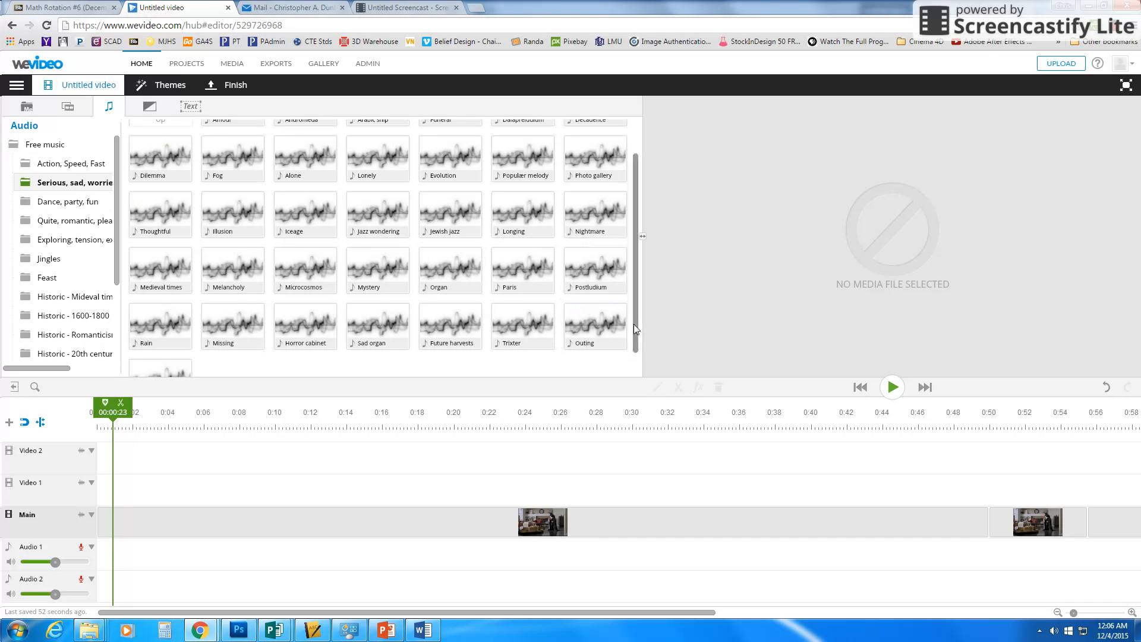
pyautogui.moveTo(634, 323); pyautogui.dragTo(631, 354)
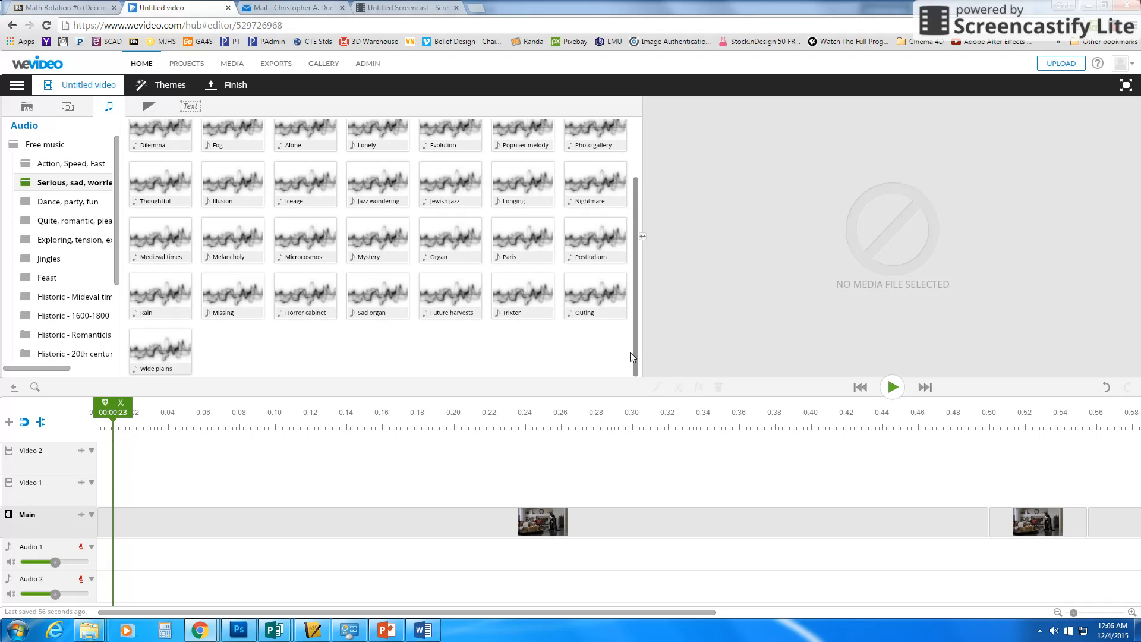
pyautogui.moveTo(309, 308)
pyautogui.mouseDown()
pyautogui.moveTo(281, 364)
pyautogui.moveTo(125, 564)
pyautogui.mouseUp()
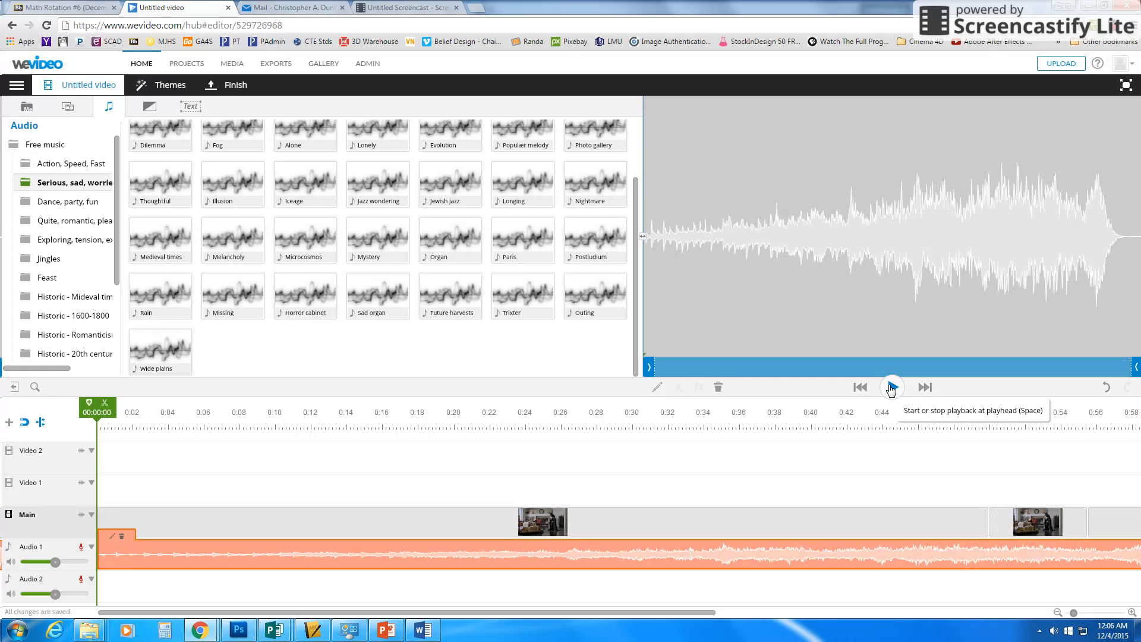
pyautogui.click(891, 387)
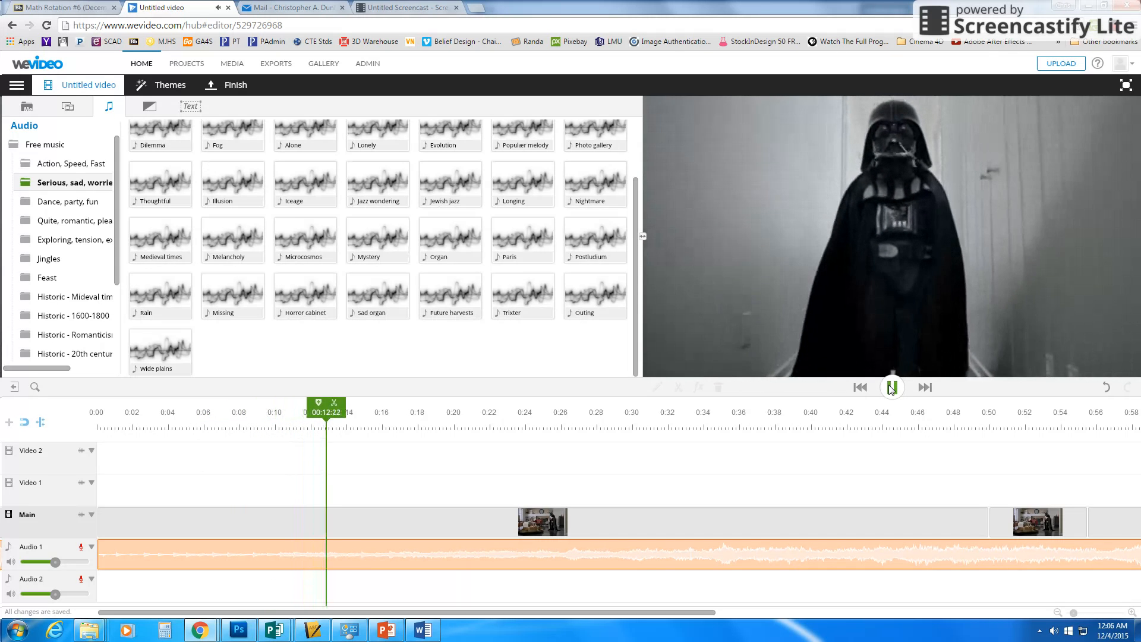
pyautogui.click(891, 387)
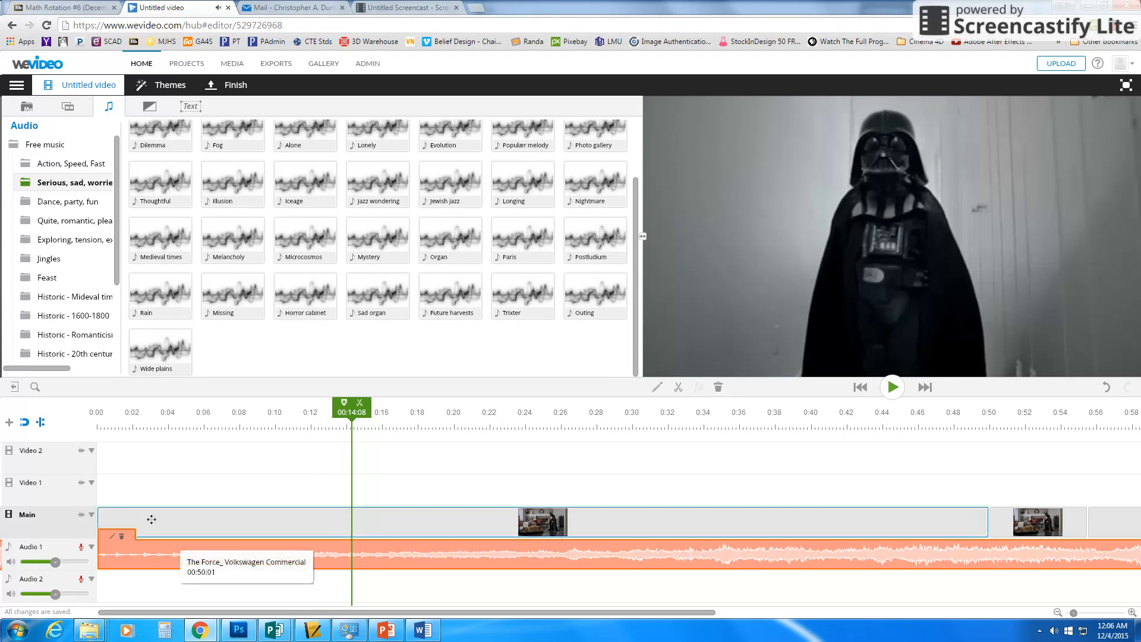
pyautogui.click(122, 539)
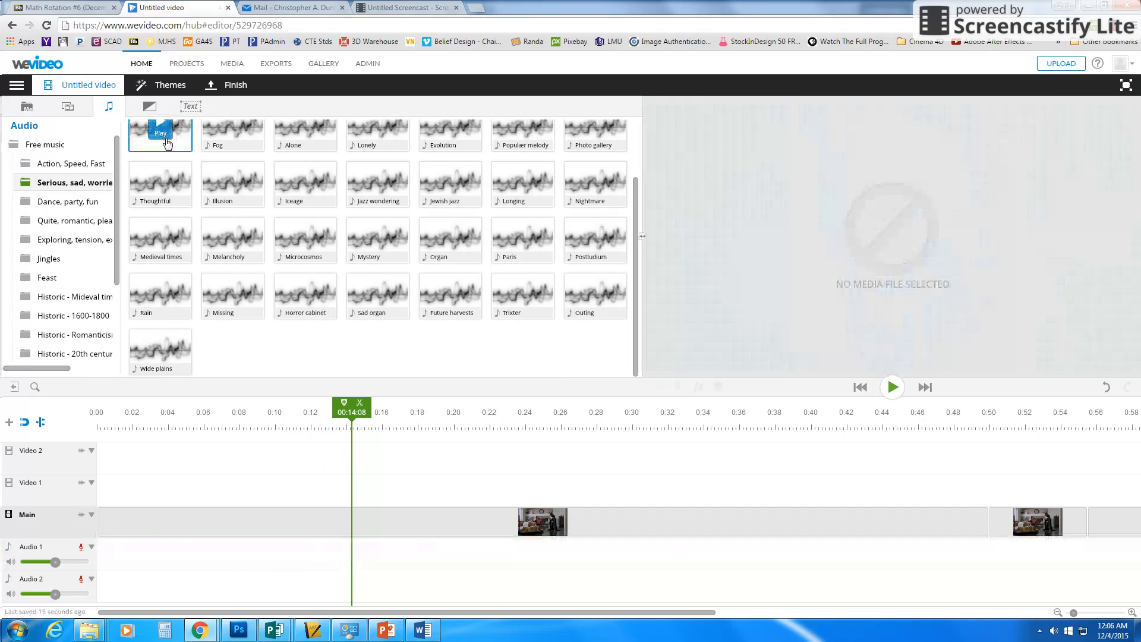
# Browse the free music categories from Dance, party, fun through Jingles and preview the Childrens TV jingle briefly
pyautogui.click(70, 202)
pyautogui.click(74, 223)
pyautogui.click(66, 240)
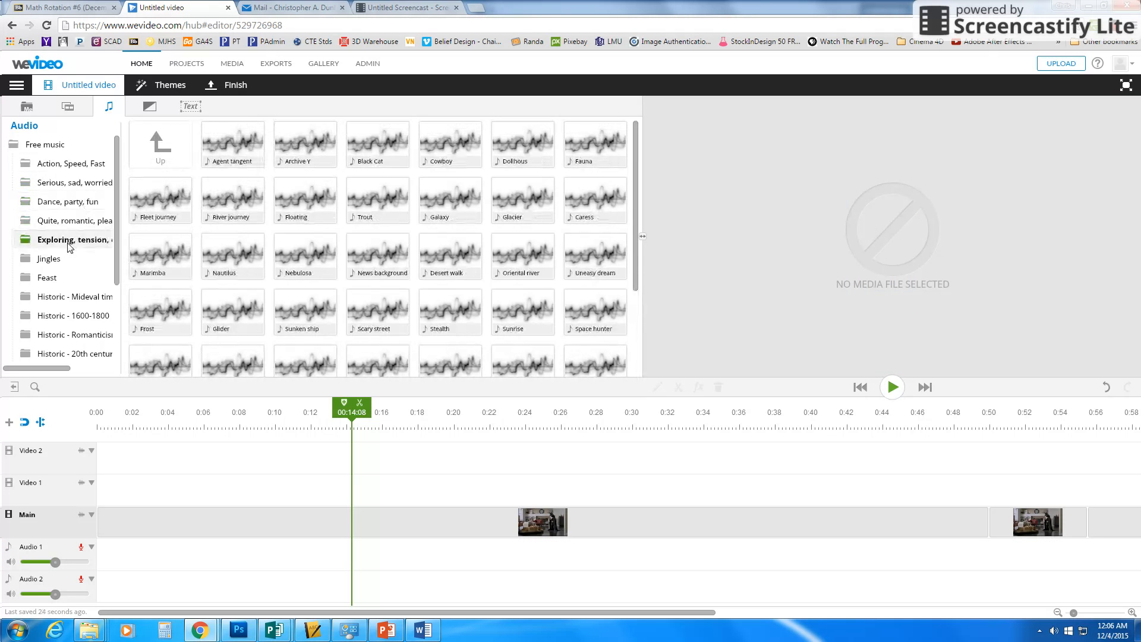
pyautogui.click(53, 260)
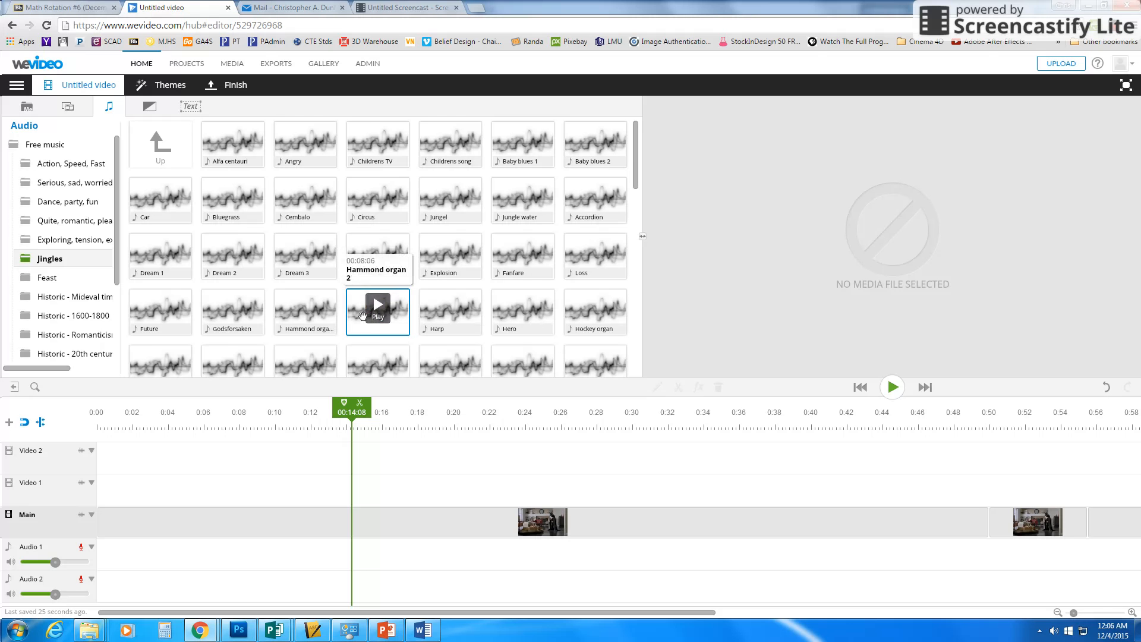
pyautogui.click(378, 142)
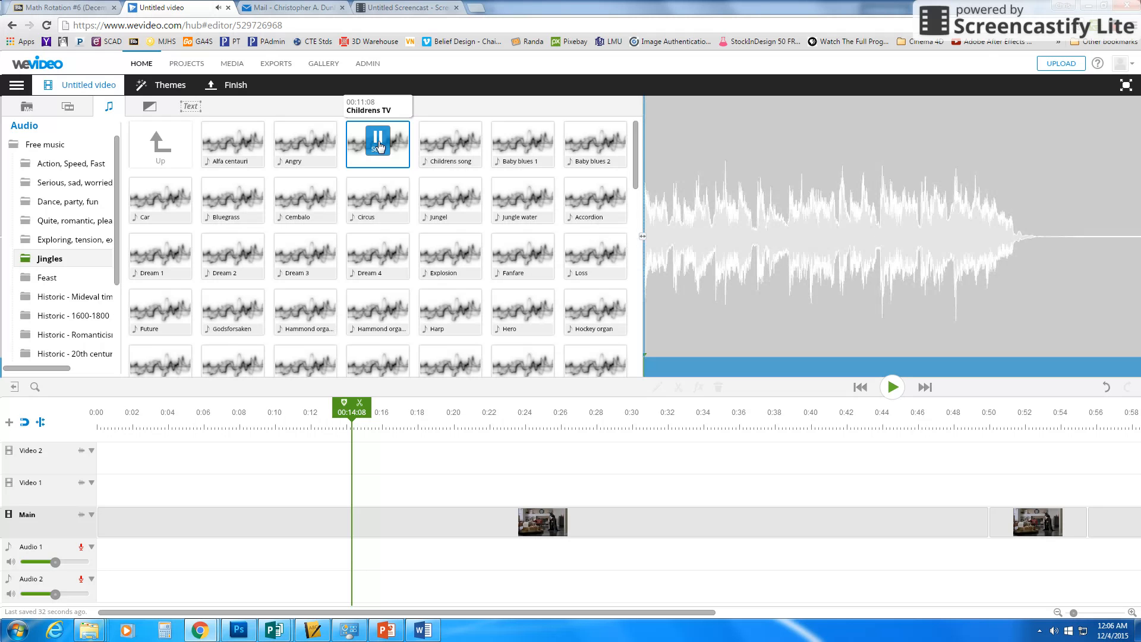
pyautogui.click(380, 145)
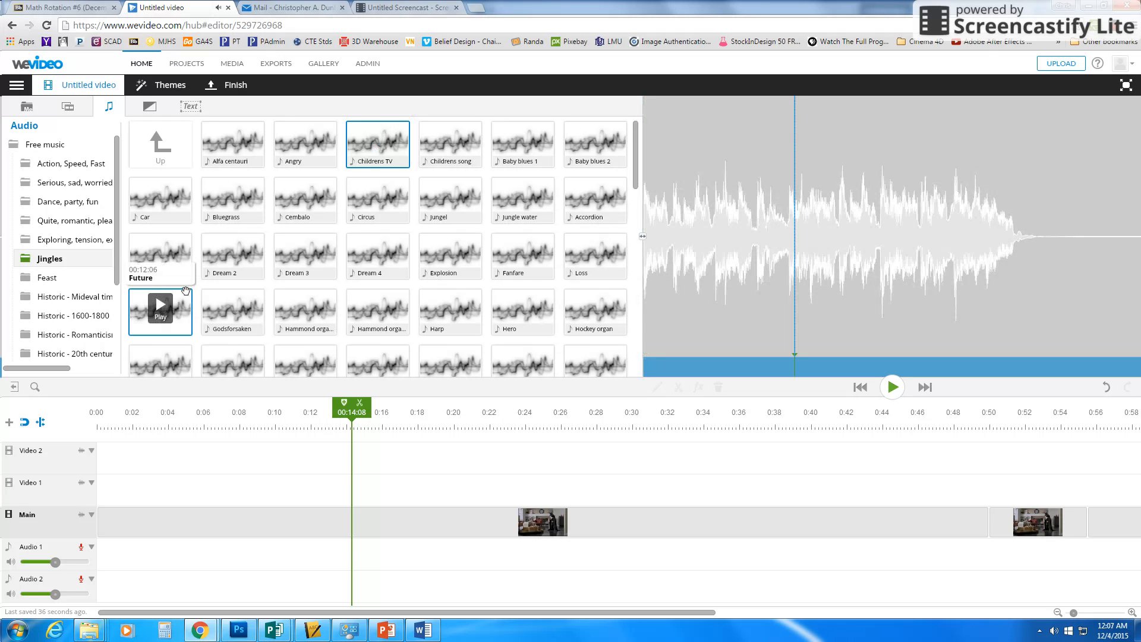
# Open the Events category of the sound effects and preview the Cafe sound briefly
pyautogui.moveTo(116, 259); pyautogui.dragTo(116, 313)
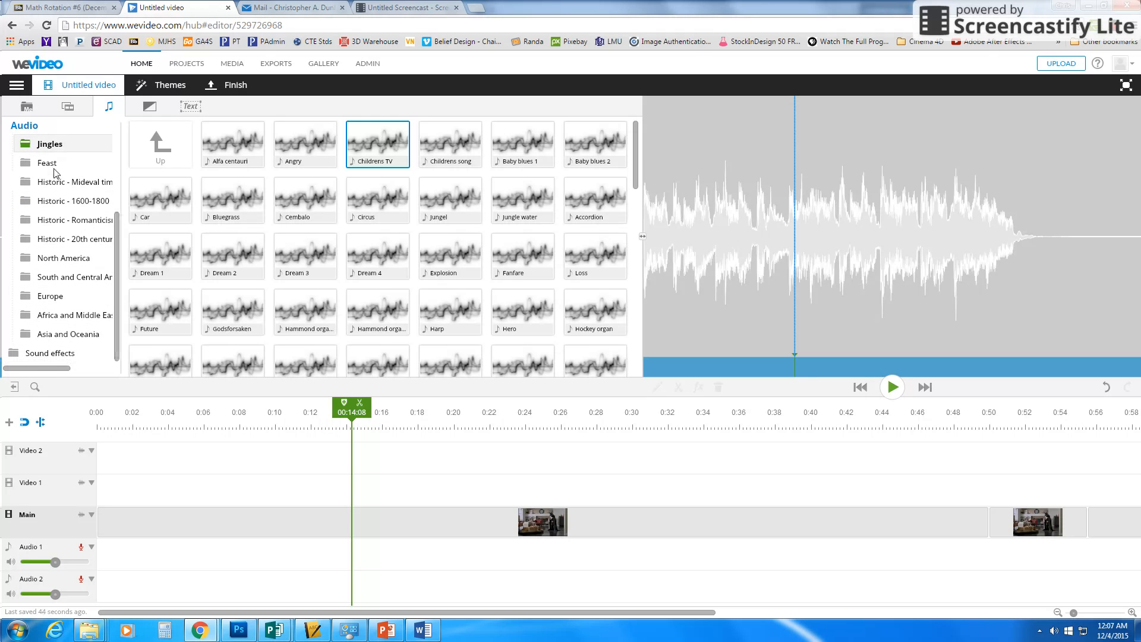
pyautogui.click(44, 355)
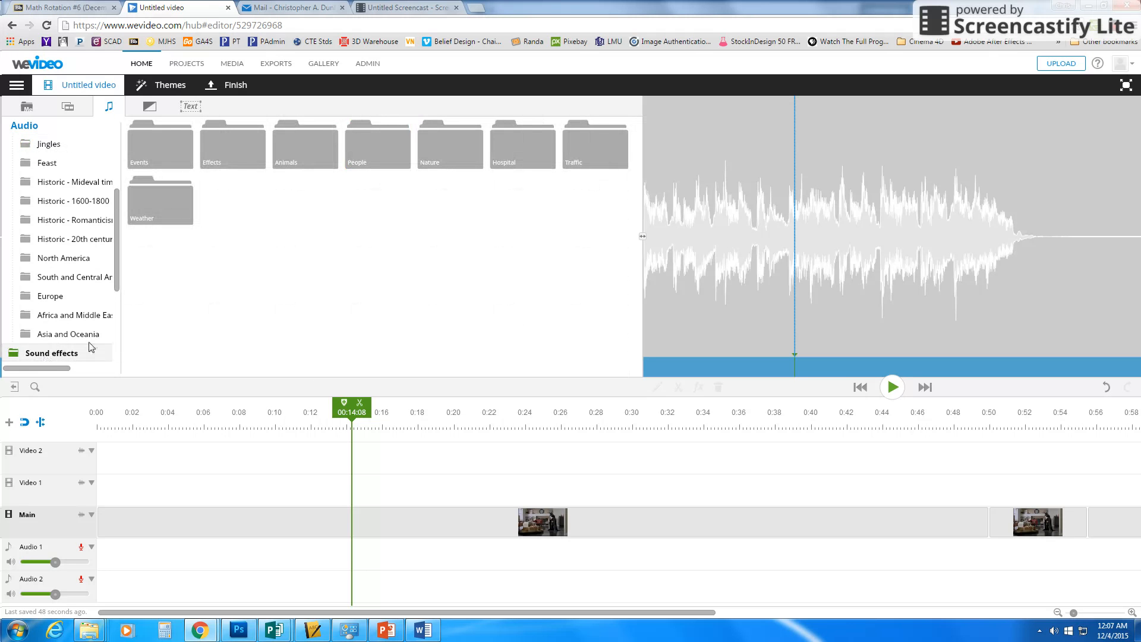
pyautogui.doubleClick(162, 157)
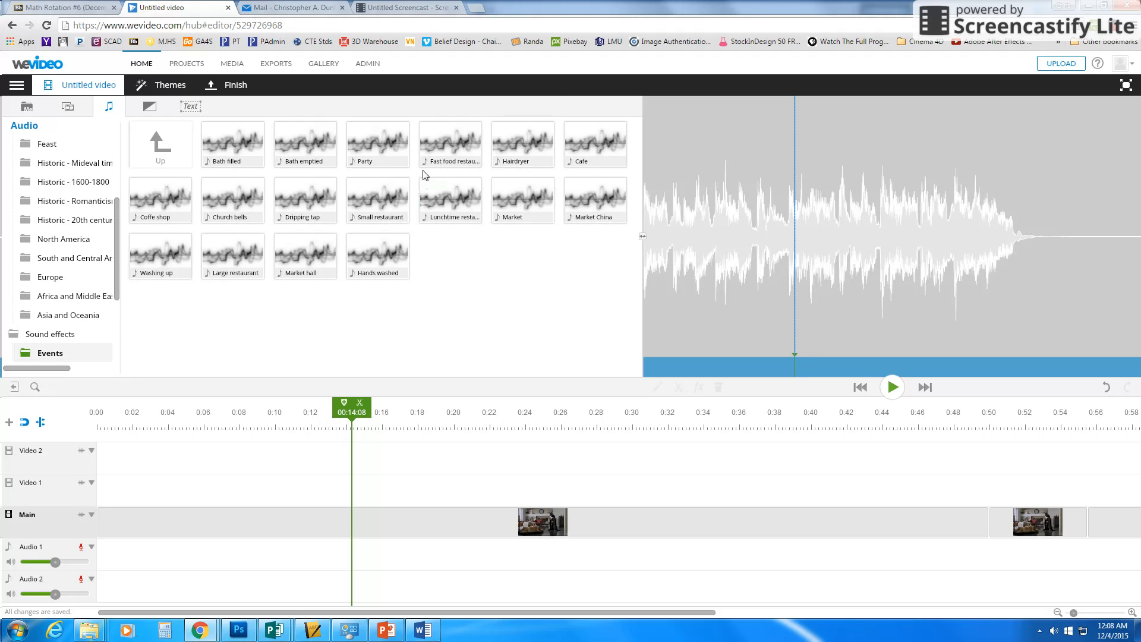
pyautogui.click(595, 140)
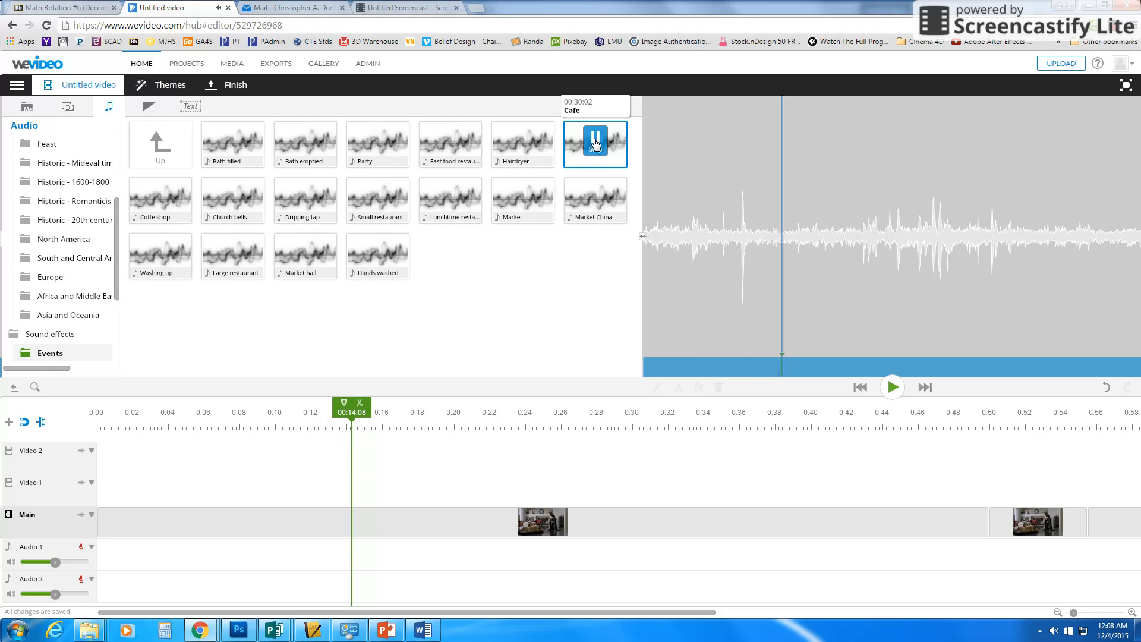
pyautogui.click(595, 142)
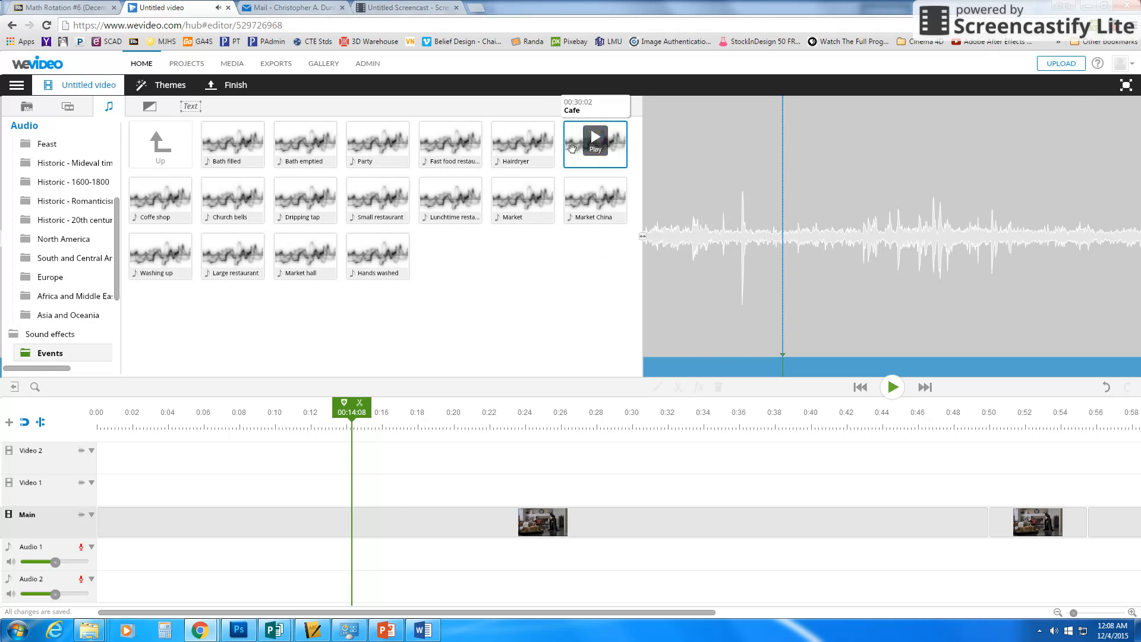
# Try the Cafe sound on Audio 1 from 00:00:00 with its audio level set to 53, and remove it from the track
pyautogui.moveTo(572, 148); pyautogui.dragTo(122, 553)
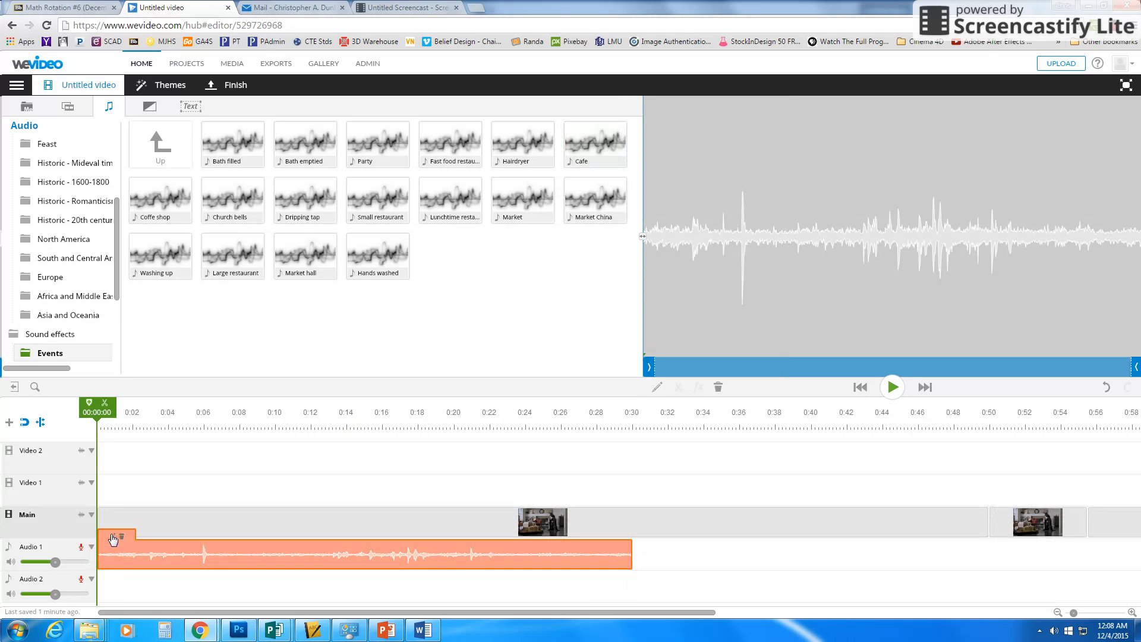
pyautogui.click(113, 537)
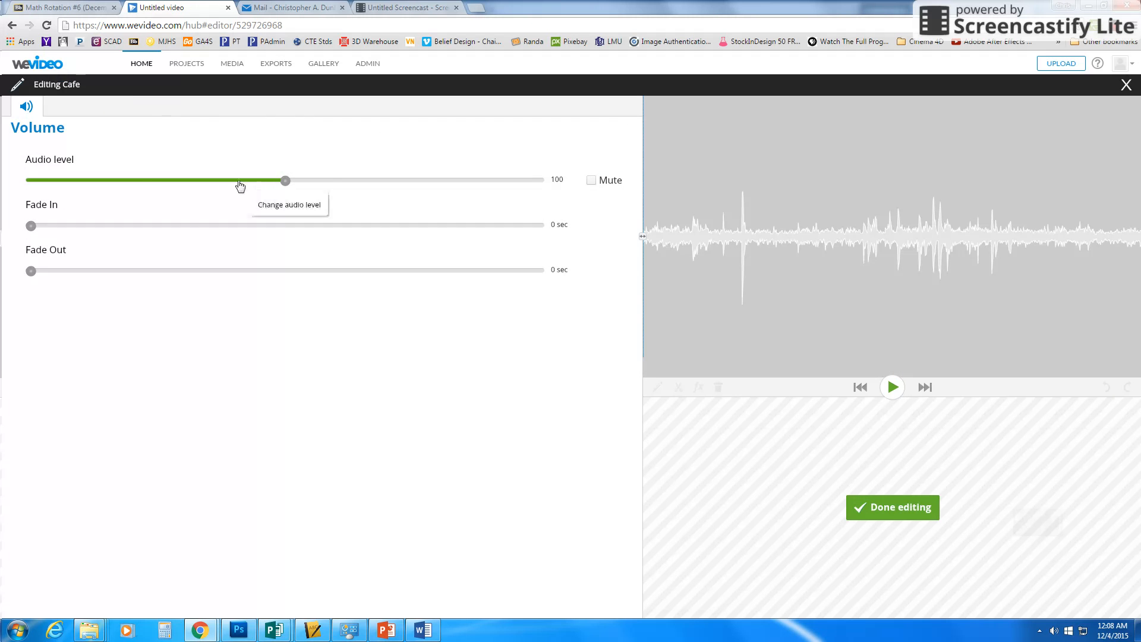
pyautogui.moveTo(232, 182); pyautogui.dragTo(166, 181)
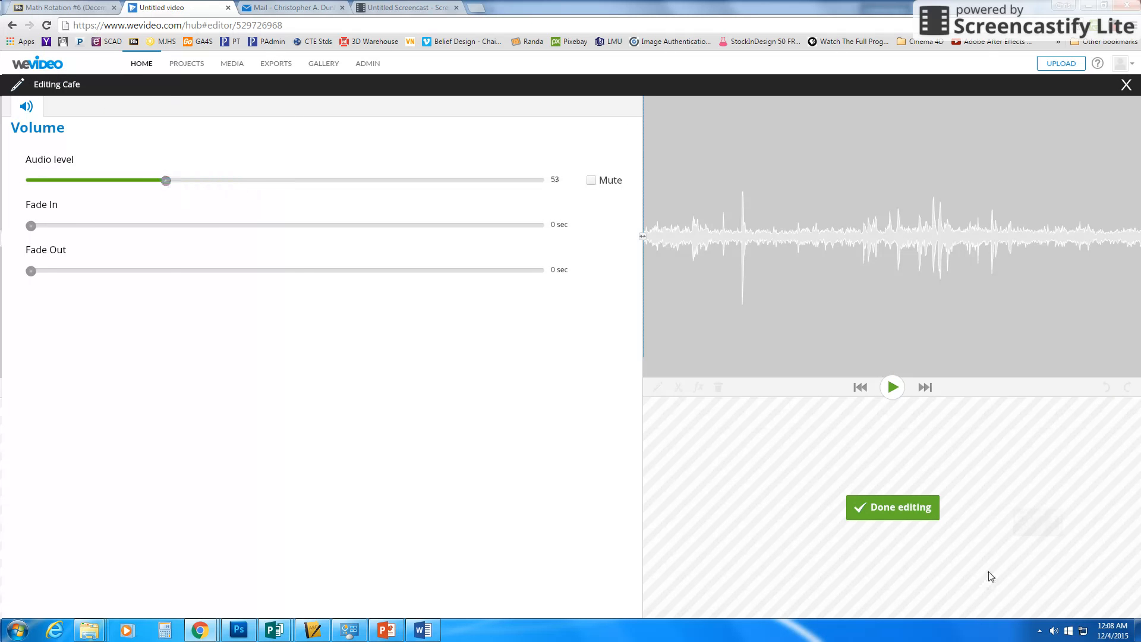
pyautogui.click(920, 513)
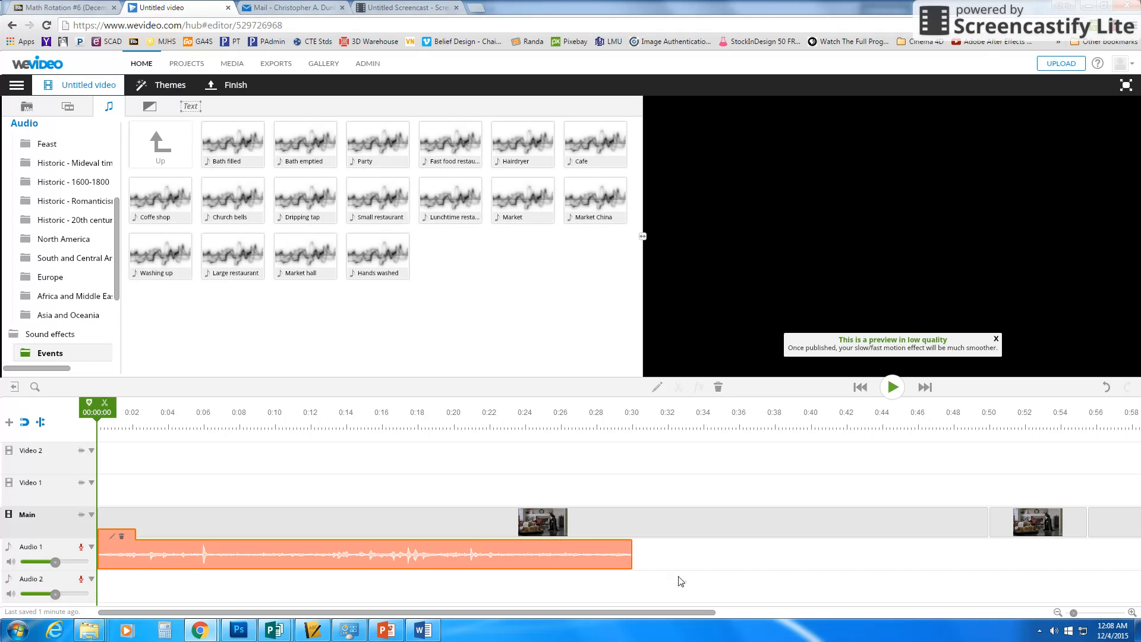
pyautogui.click(122, 537)
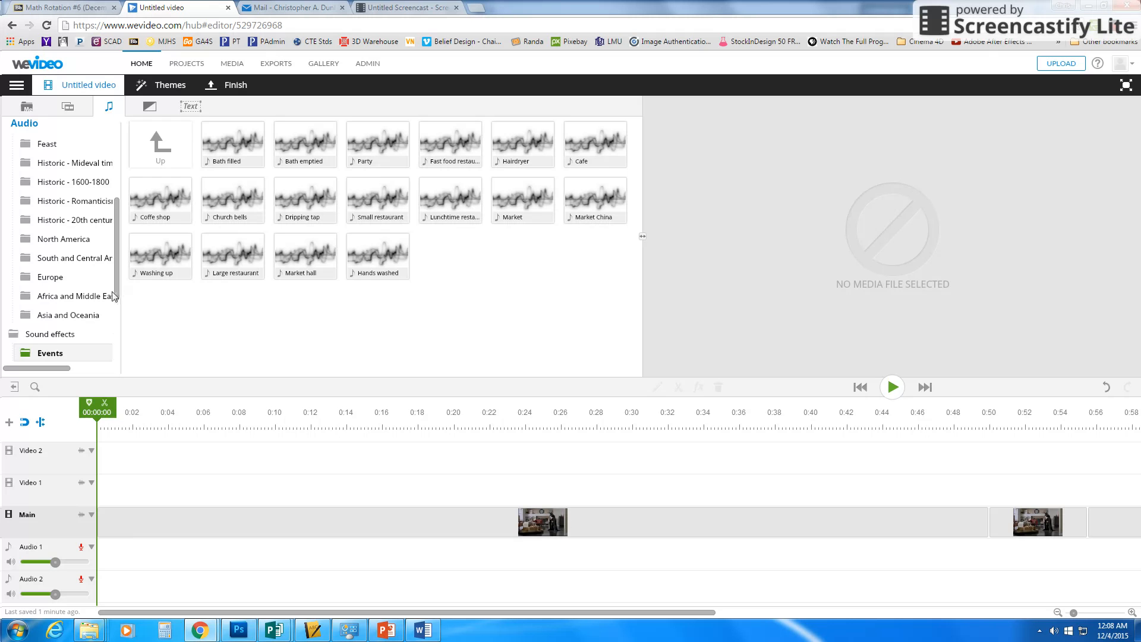
# Browse the Animals, People and Weather sound effects and preview the Blizzard sound briefly
pyautogui.scroll(-1, 113, 293)
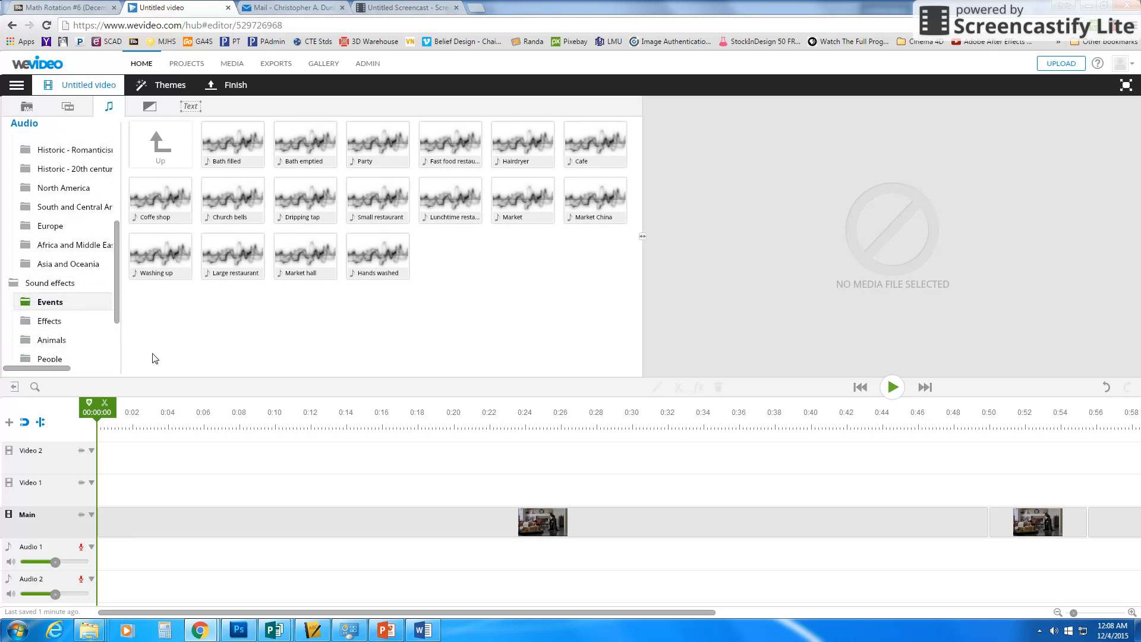
pyautogui.scroll(-1, 114, 308)
pyautogui.click(49, 287)
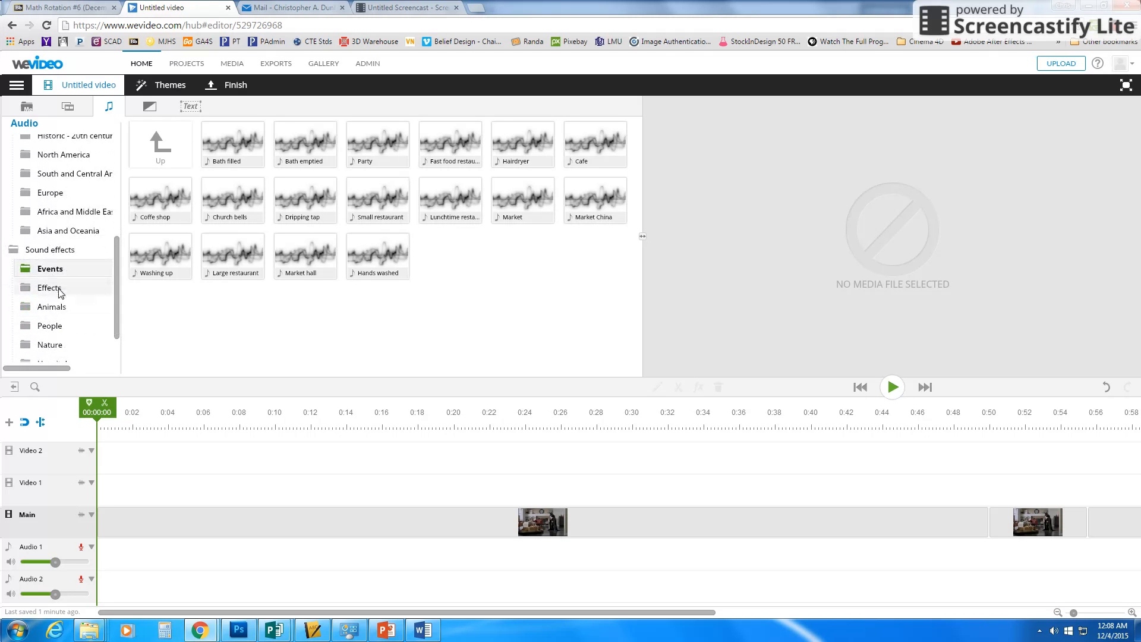
pyautogui.click(52, 306)
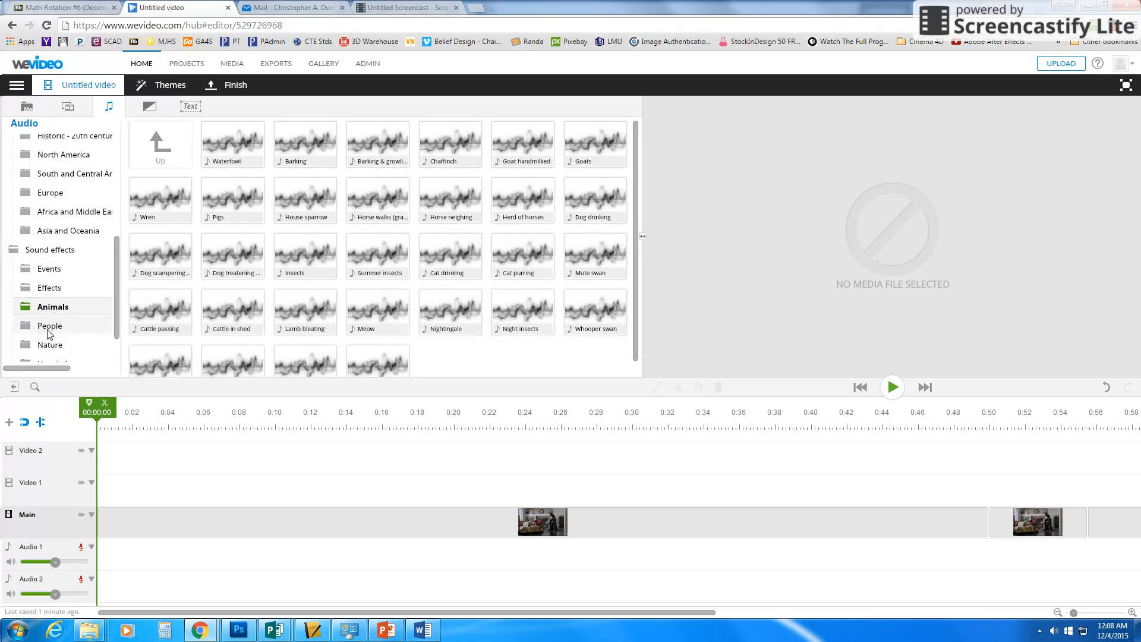
pyautogui.click(50, 327)
pyautogui.scroll(-2, 89, 321)
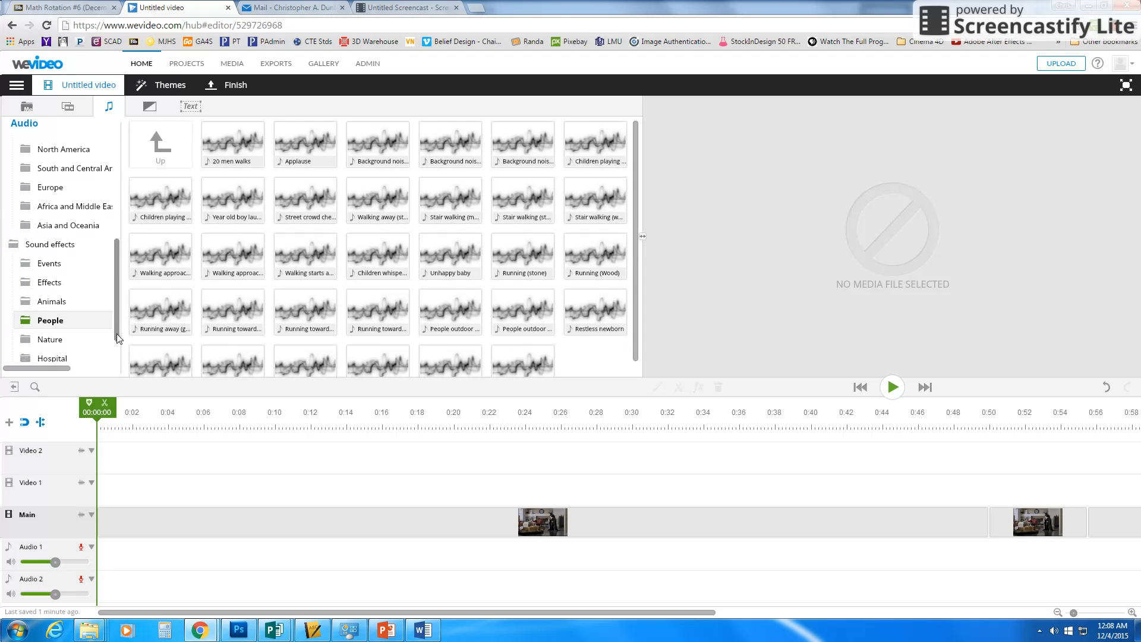
pyautogui.click(59, 354)
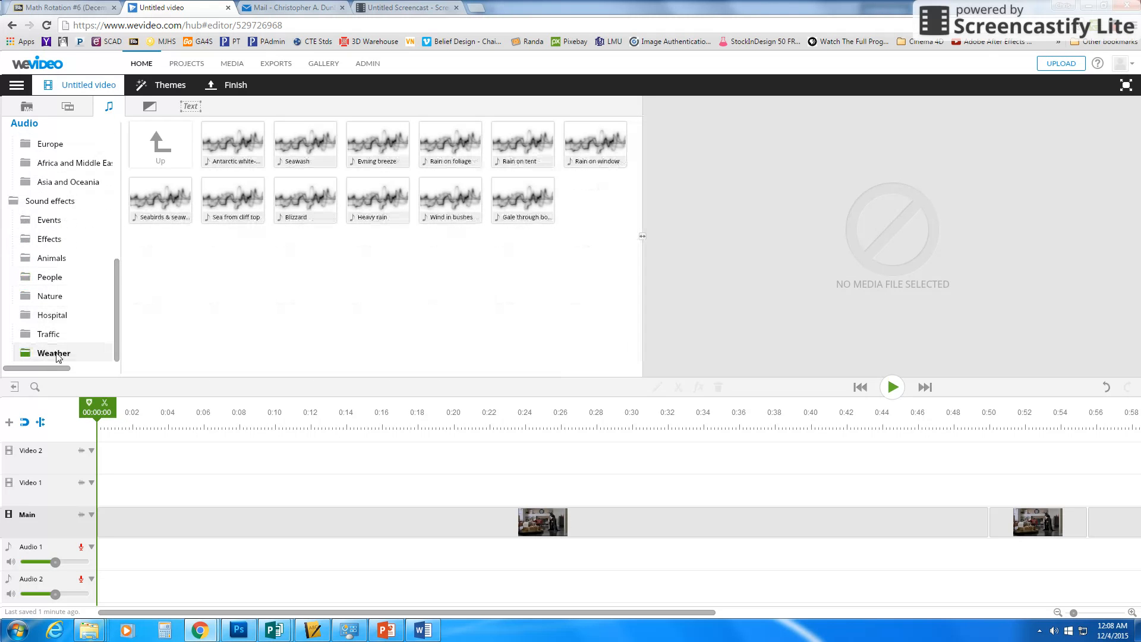
pyautogui.click(304, 197)
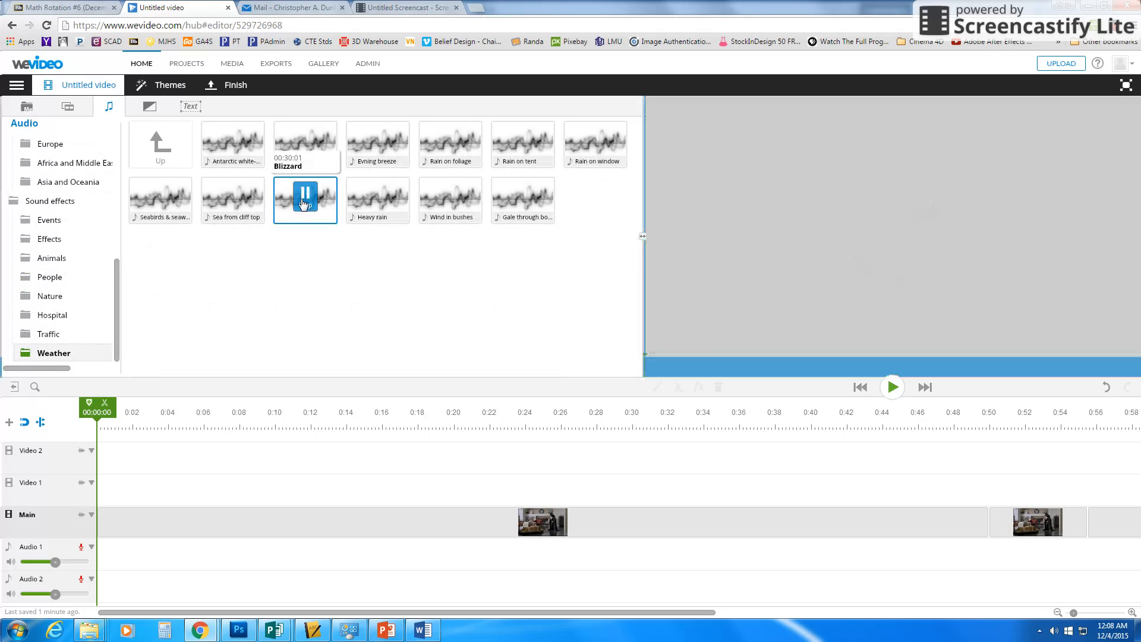
pyautogui.click(305, 198)
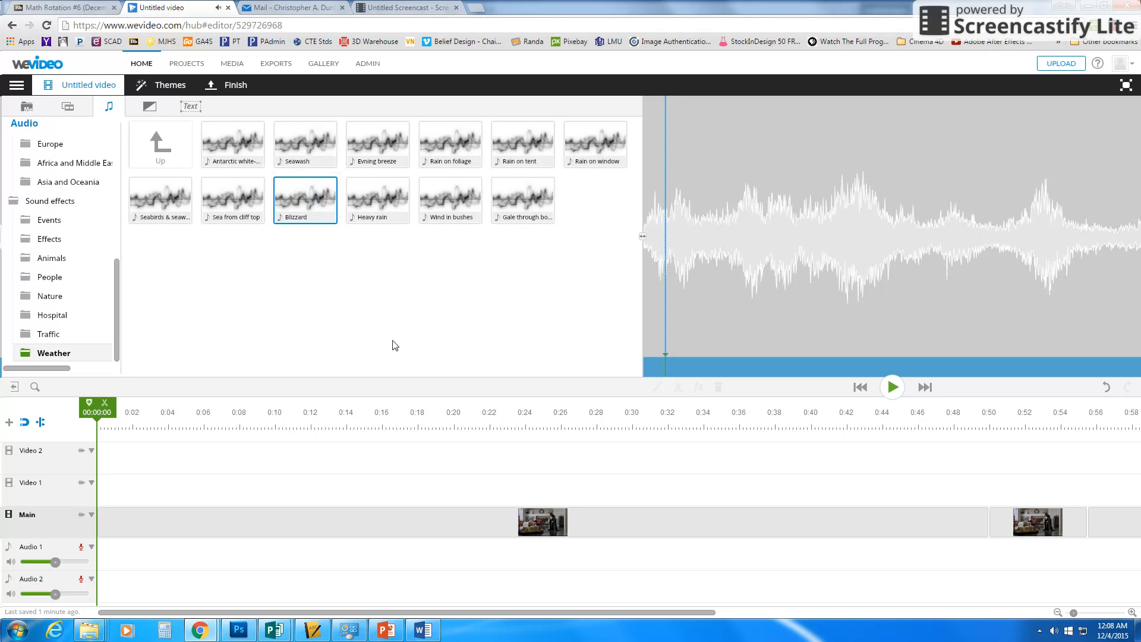